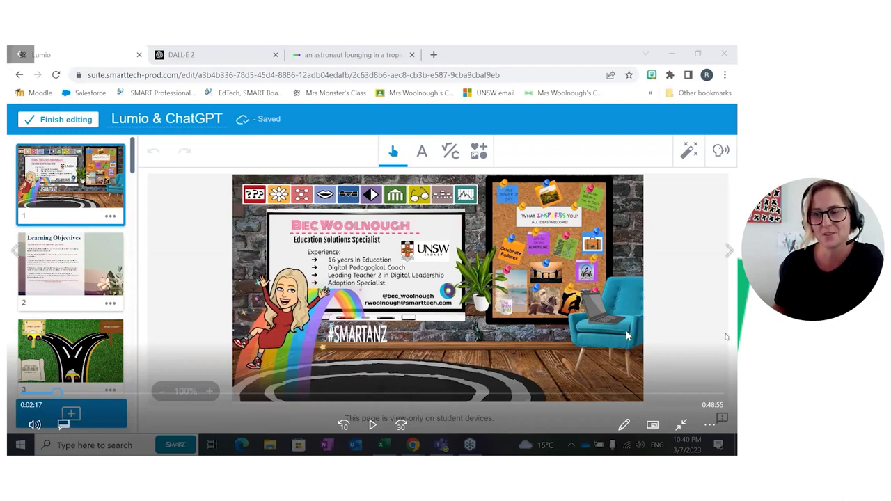
- Show page 2 of the lesson, Learning Objectives
click(373, 424)
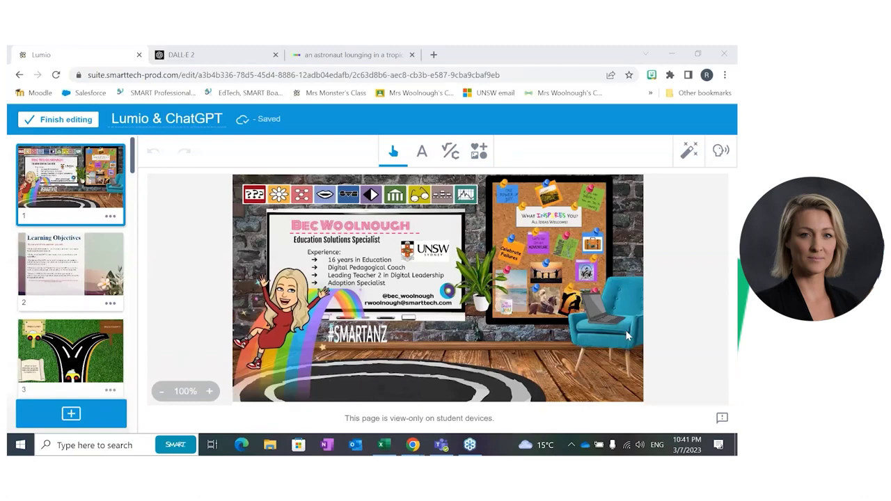
click(76, 270)
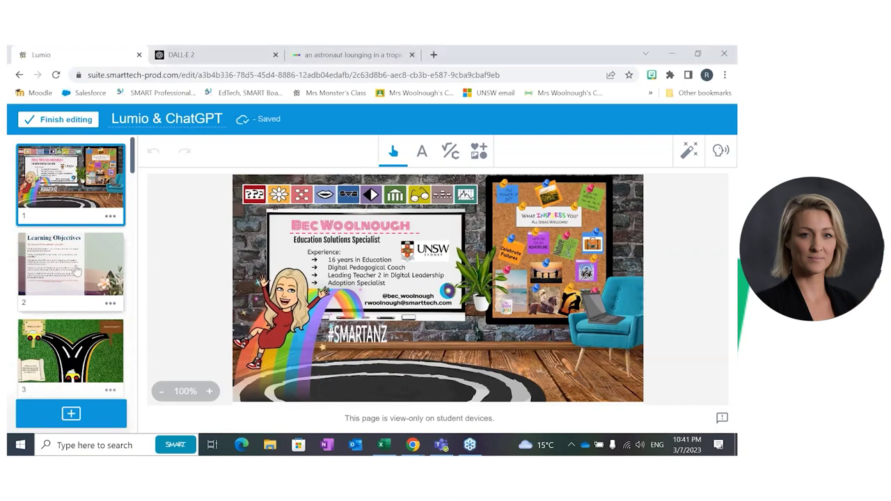
click(77, 271)
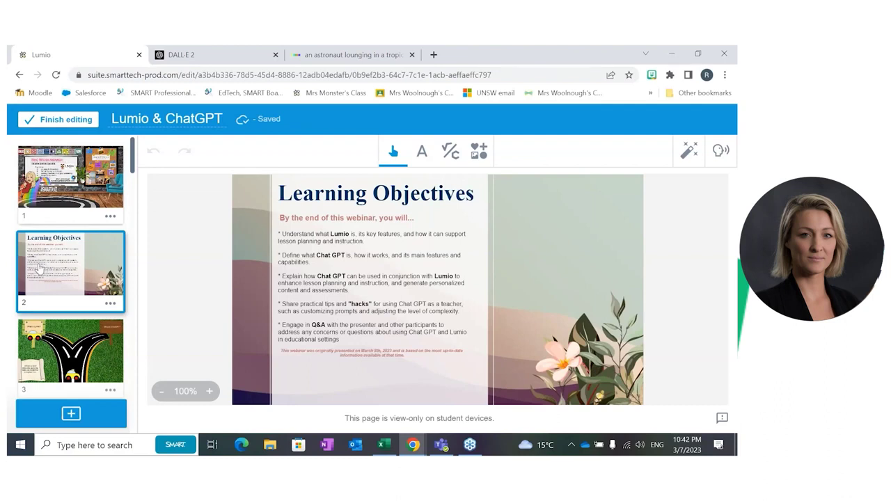
- Open page 3 with the forked road and delete the two yellow cars beside the "What is Lumio?" sign
click(97, 346)
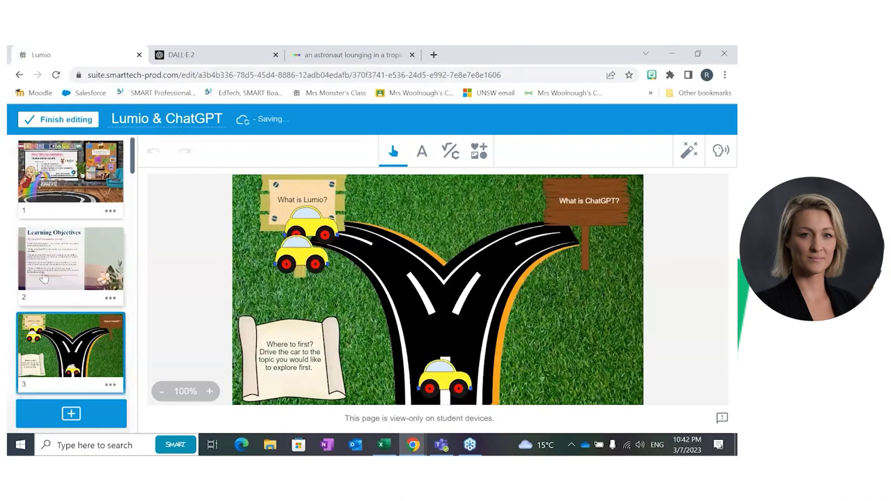
click(338, 224)
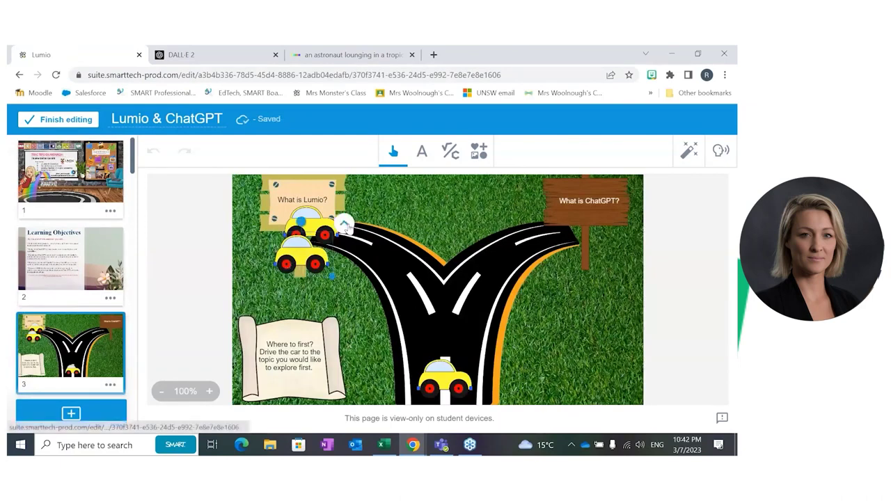
click(344, 223)
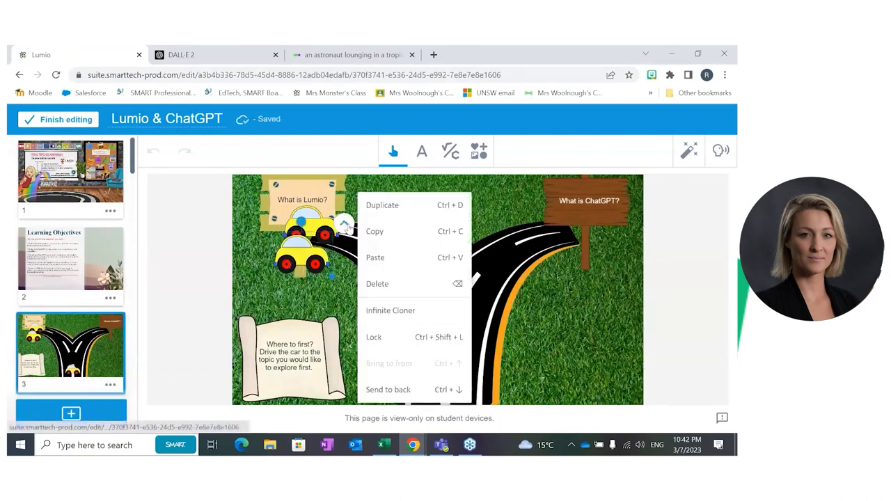
click(378, 283)
click(313, 226)
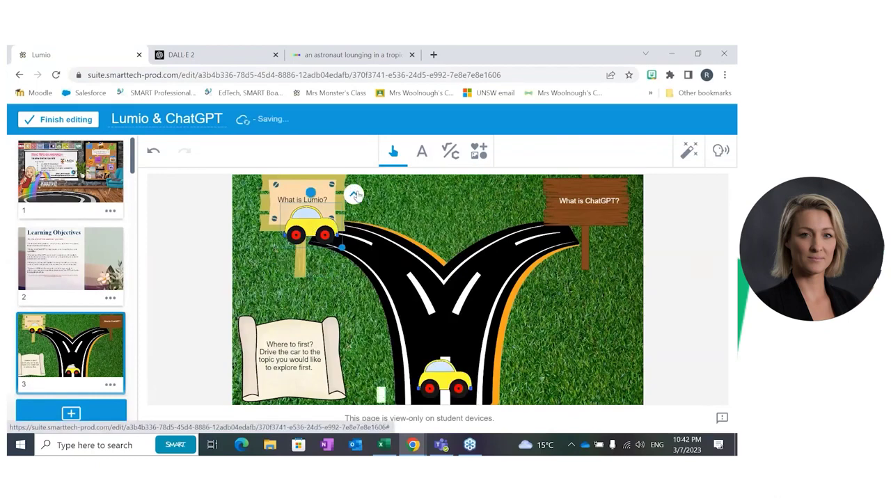
click(354, 194)
click(392, 299)
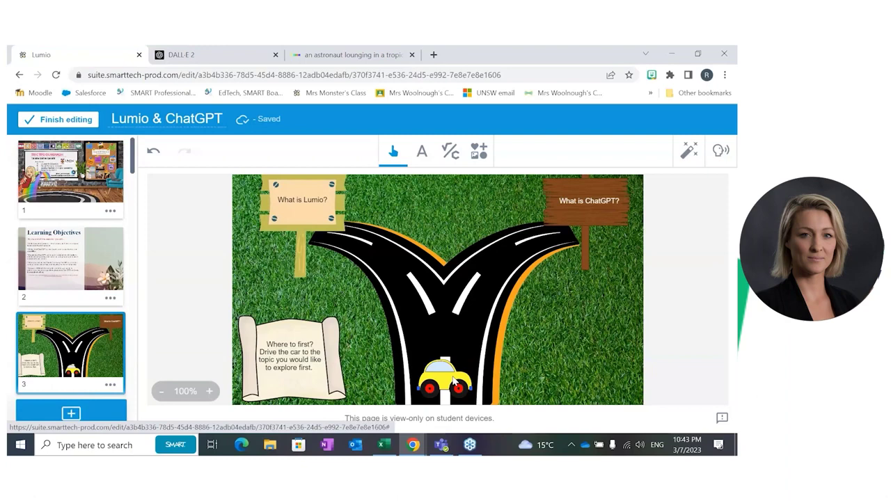
- Place four copies of the infinitely cloned yellow car from the road's base around the "What is Lumio?" sign
drag(454, 381, 288, 211)
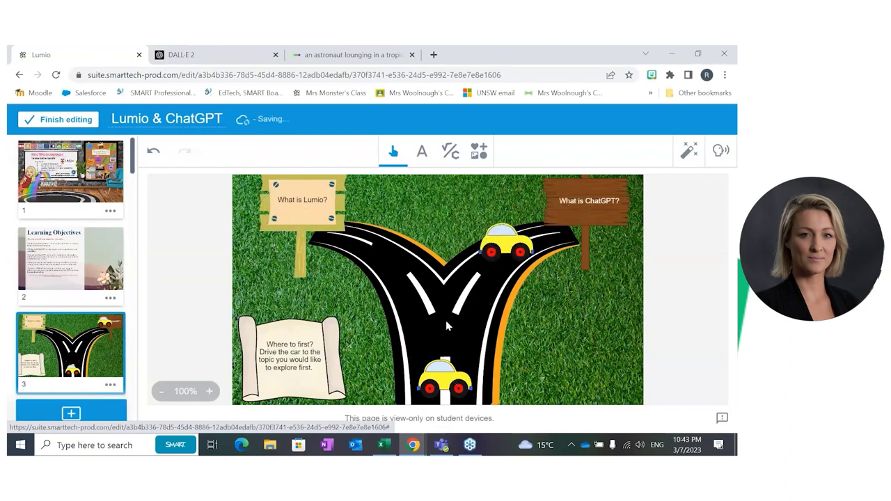
drag(445, 340, 487, 355)
click(488, 349)
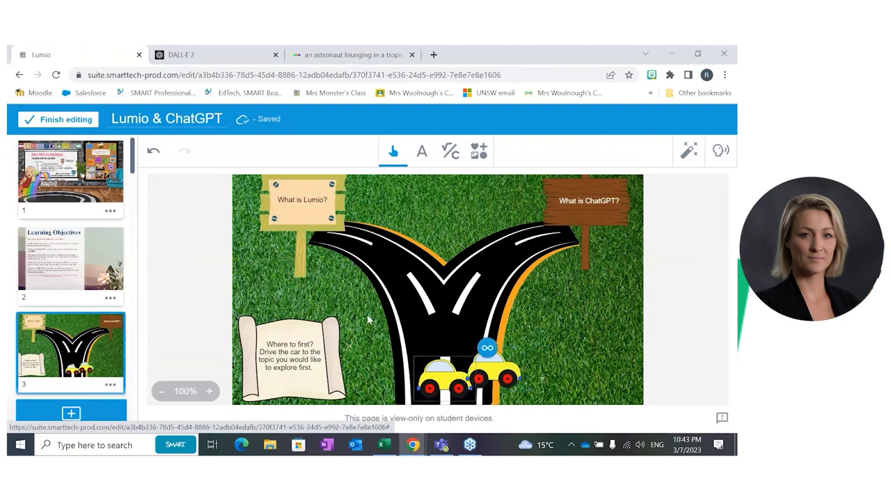
drag(496, 369, 307, 234)
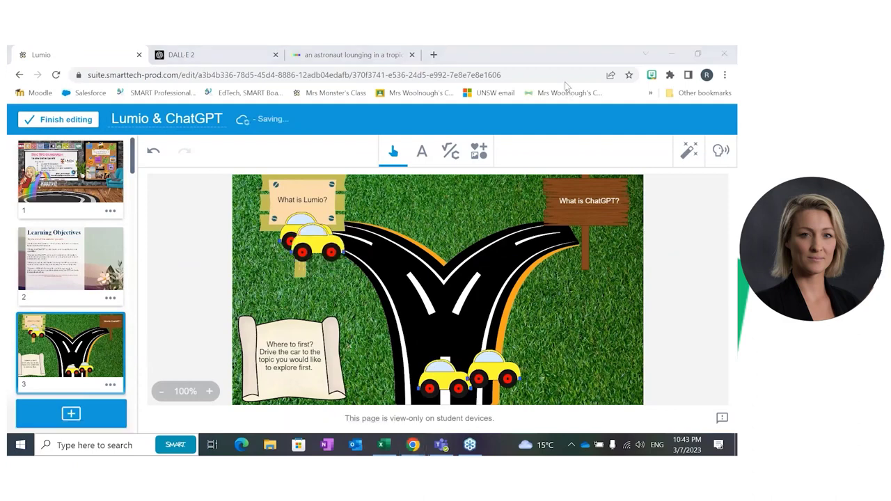
click(687, 152)
click(415, 360)
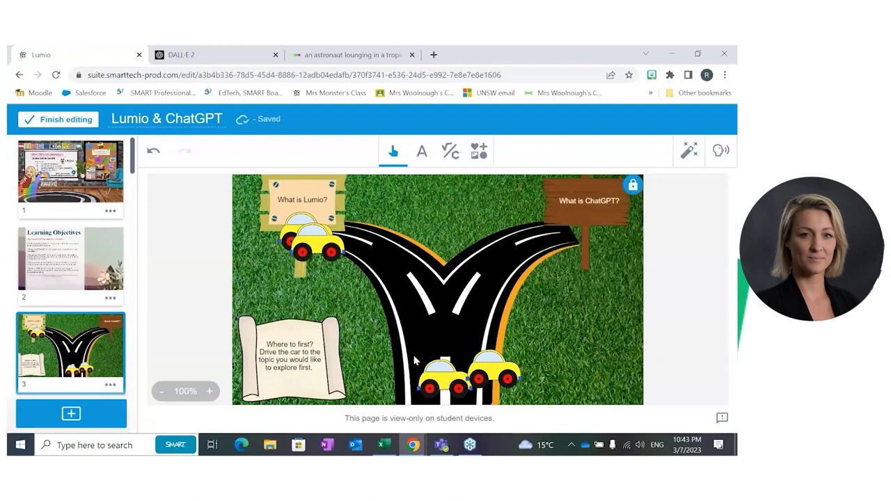
drag(356, 305, 266, 241)
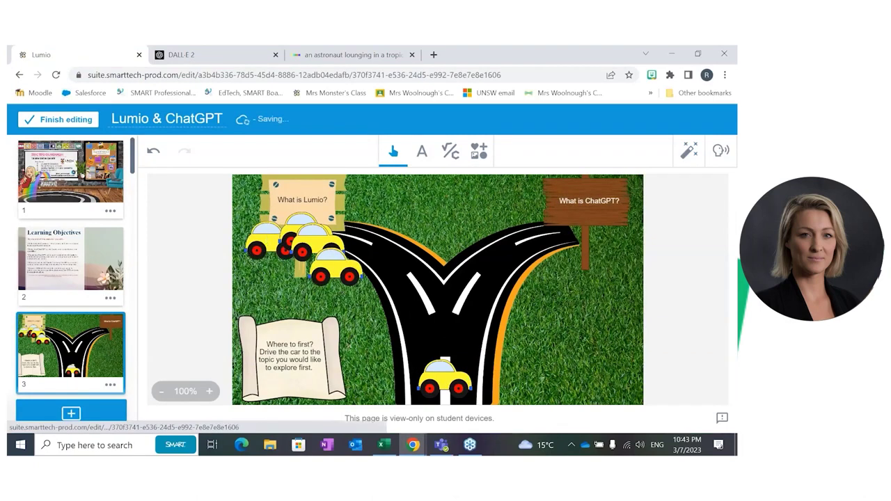
- Show the "What is Lumio?" title page 4 and the "I use Lumio poll" activity on page 5
scroll(72, 316, down, 2)
click(72, 315)
scroll(72, 316, down, 1)
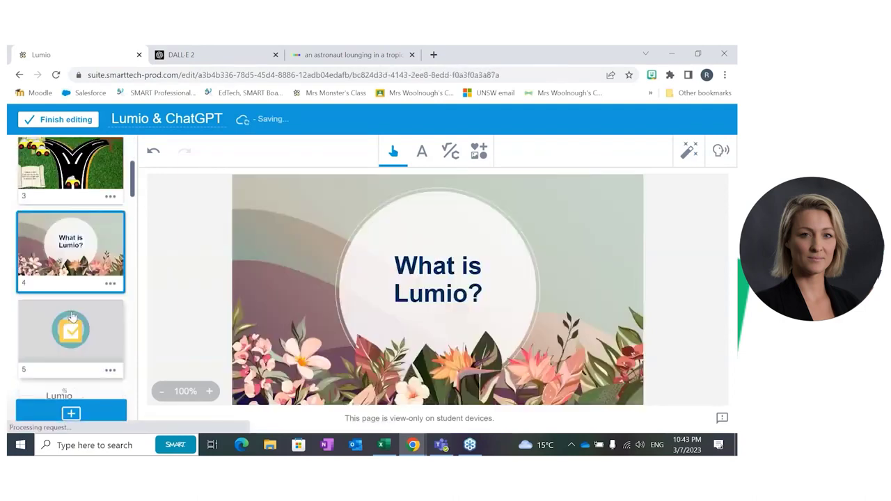
click(72, 317)
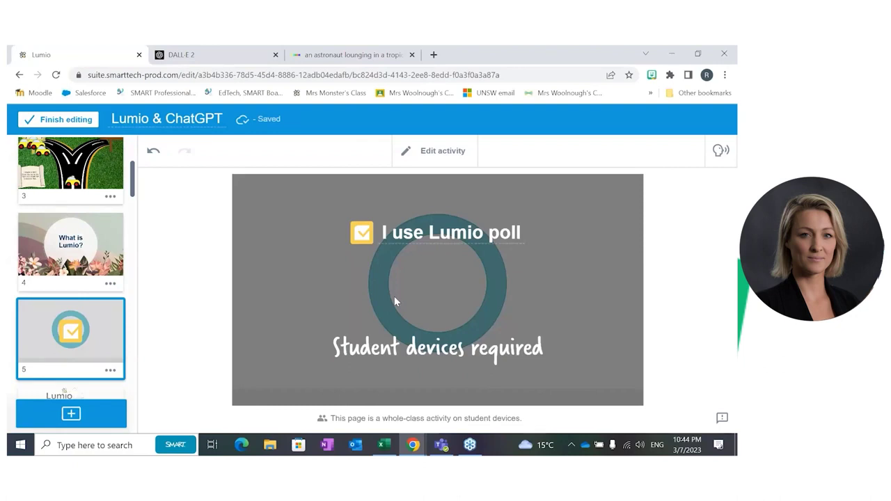
- Open the "I use Lumio" poll for editing, review its answer options, and close it by discarding changes
click(446, 150)
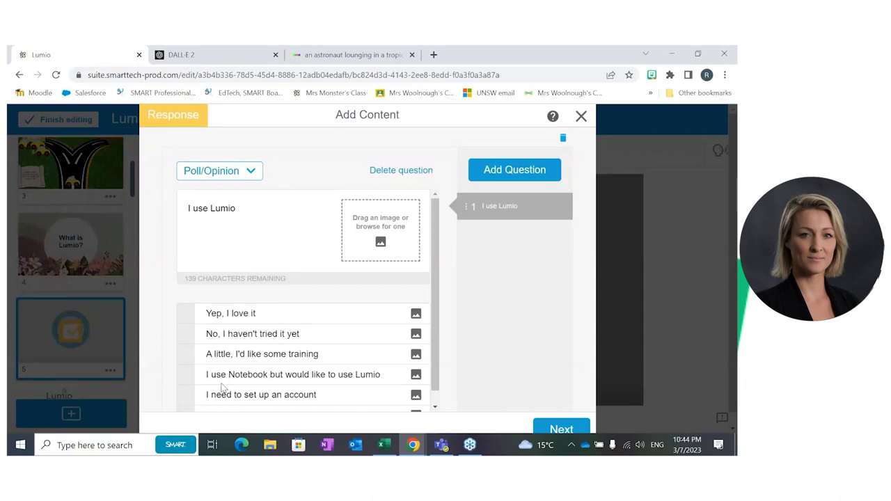
scroll(221, 388, down, 1)
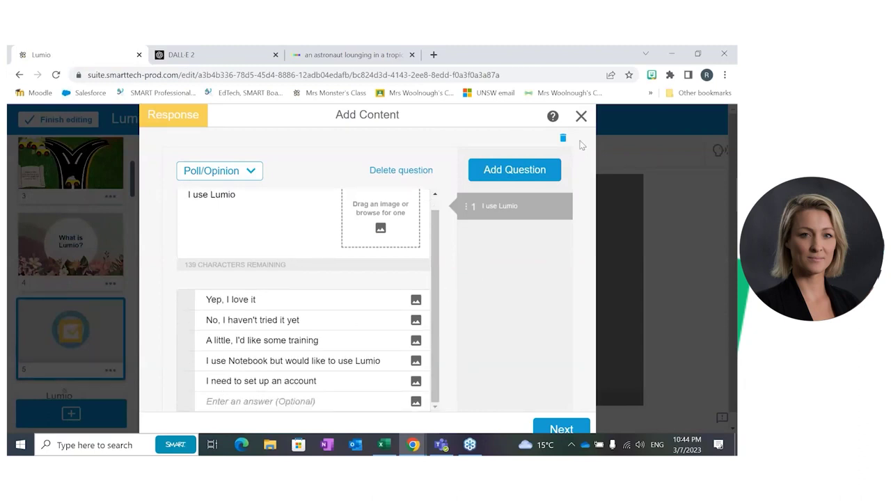
click(581, 117)
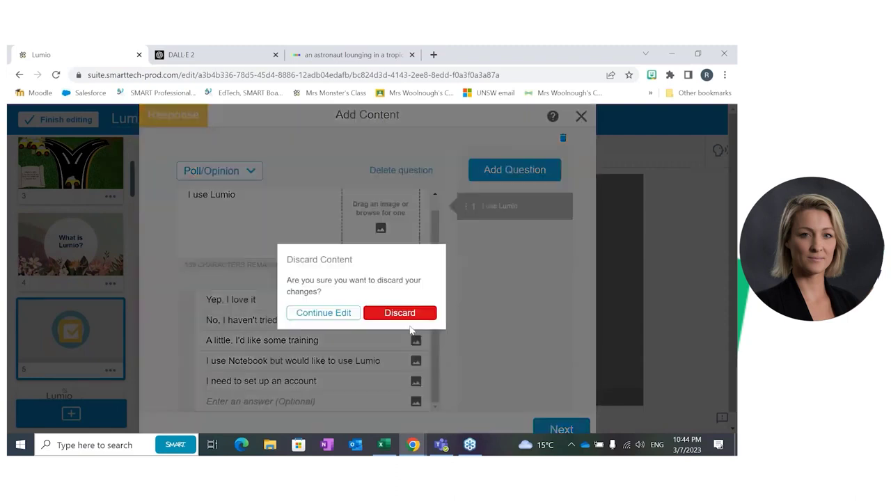
key(Return)
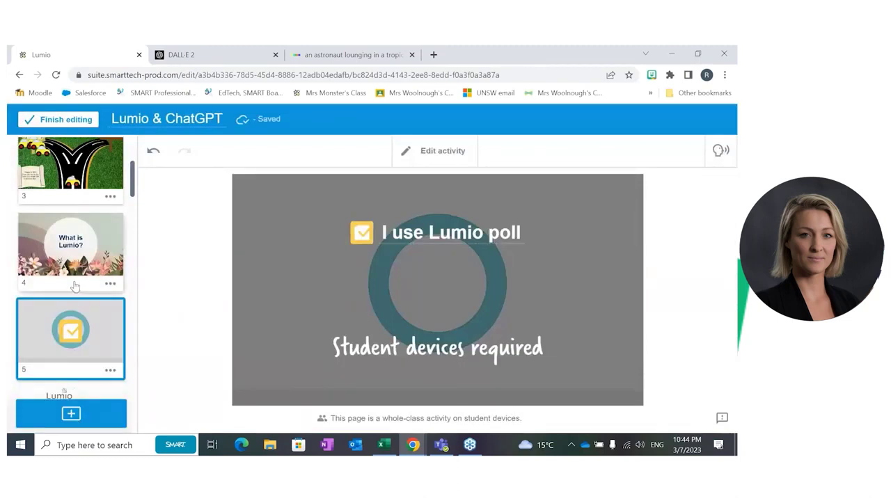
- Show page 10 on setting up a free account and page 7 with the Lumio editor overview
scroll(75, 286, down, 8)
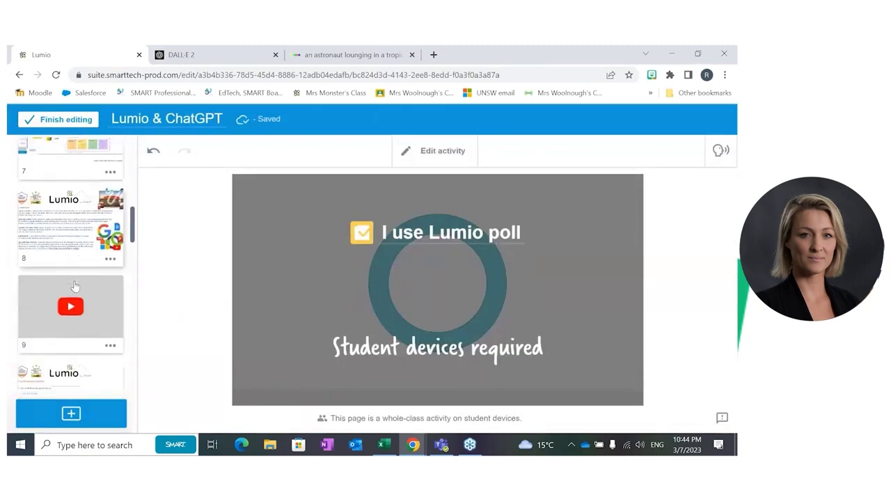
click(75, 286)
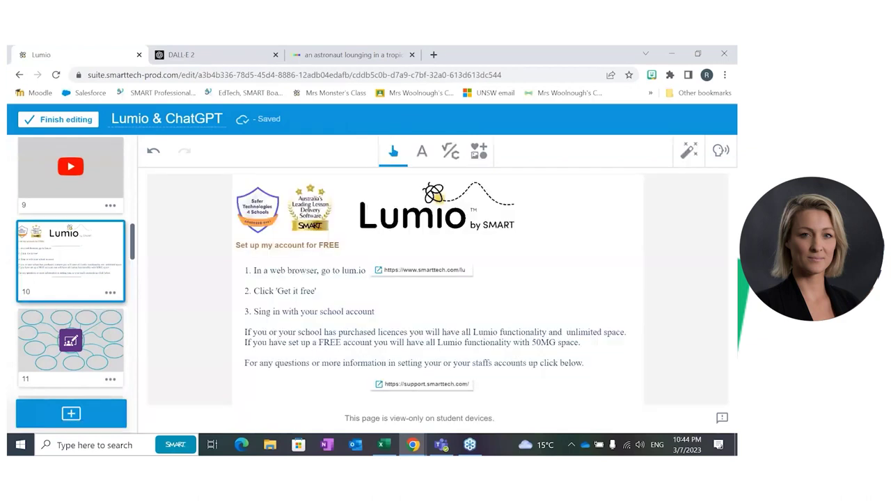
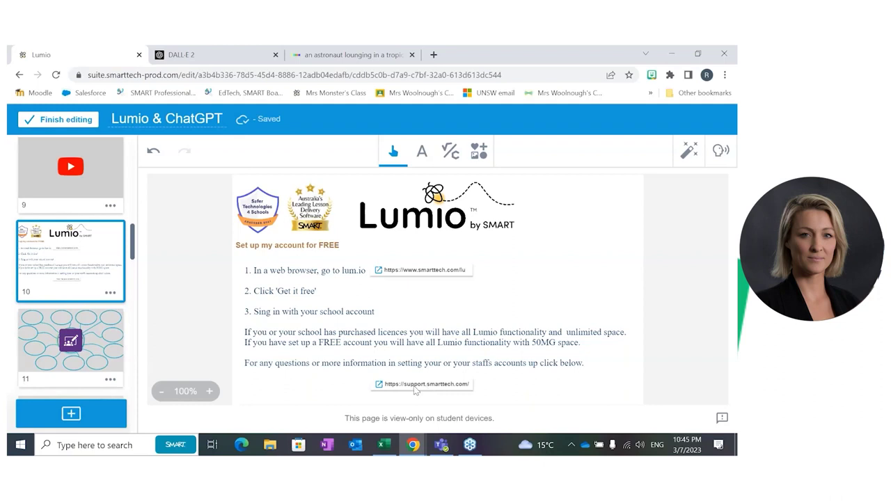
scroll(62, 243, up, 1)
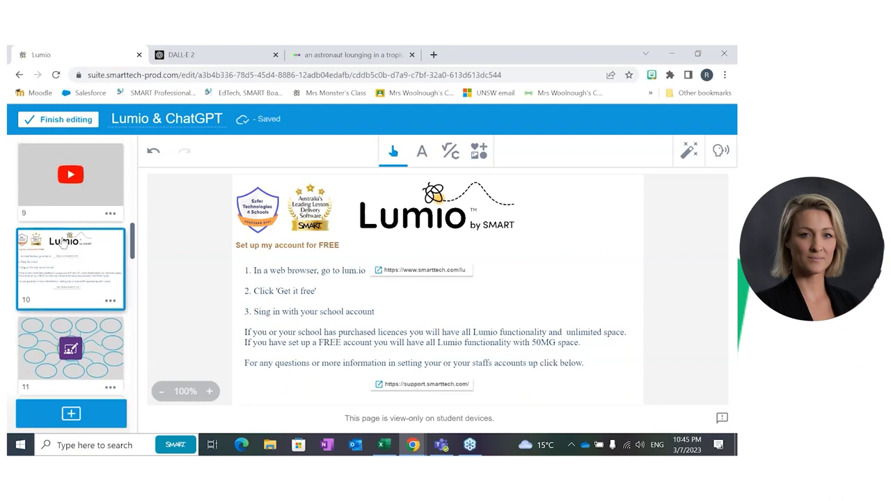
scroll(62, 242, up, 4)
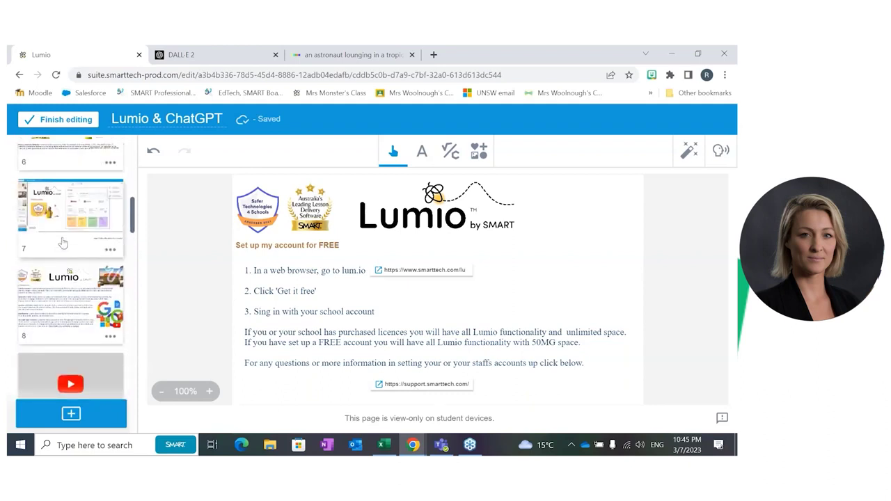
click(63, 243)
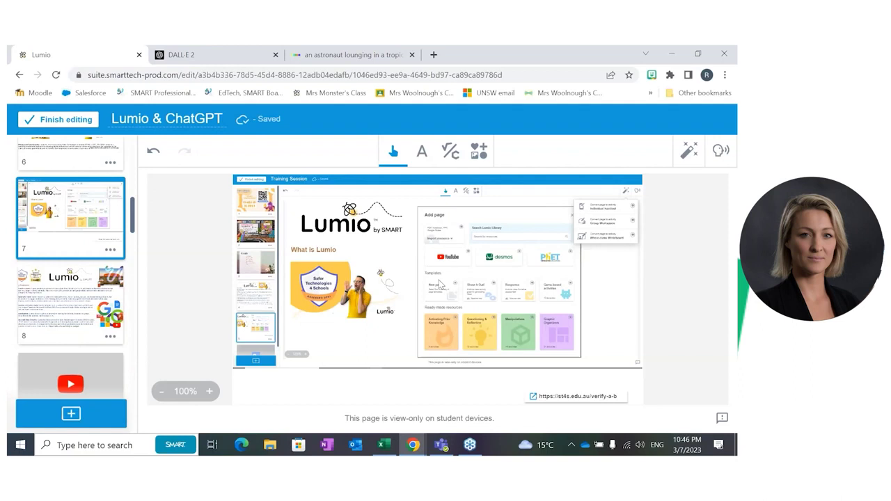
- Show page 6, "What is Lumio", and page 8 listing Lumio's key features
scroll(80, 191, up, 2)
scroll(80, 193, up, 3)
click(80, 192)
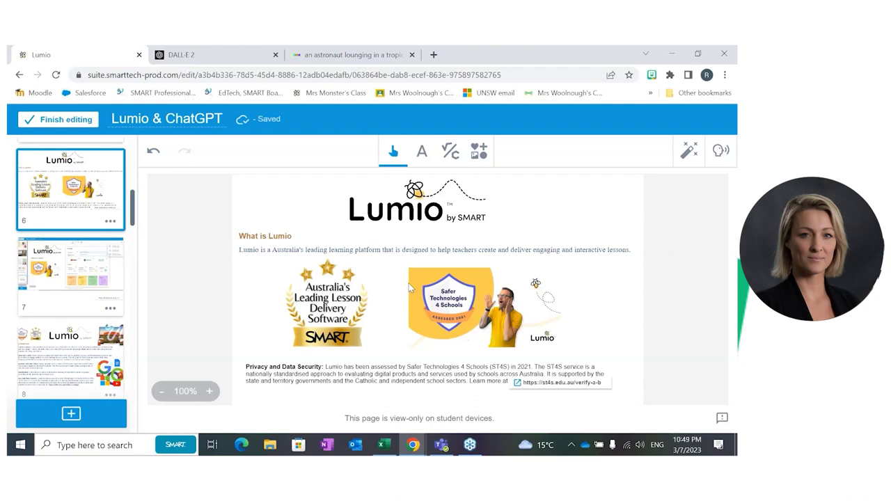
click(84, 285)
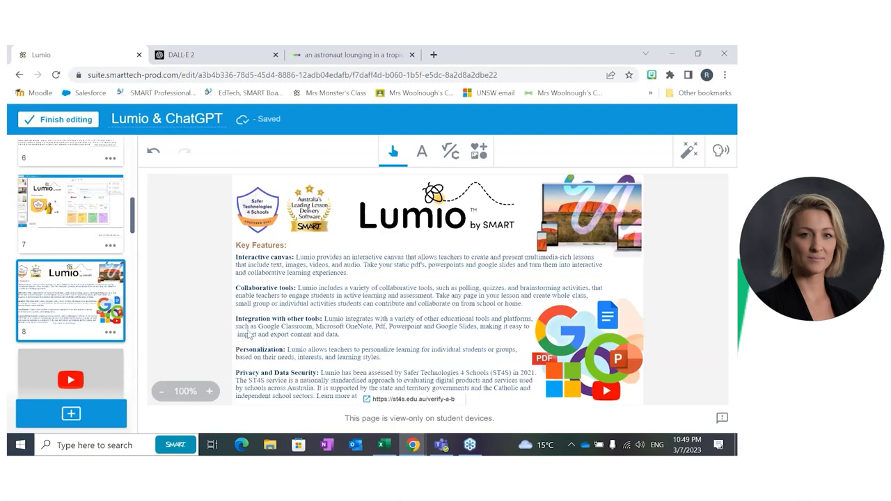
- Show the "What is Lumio?" YouTube video on page 9 and look over the neighbouring page thumbnails
scroll(70, 291, down, 3)
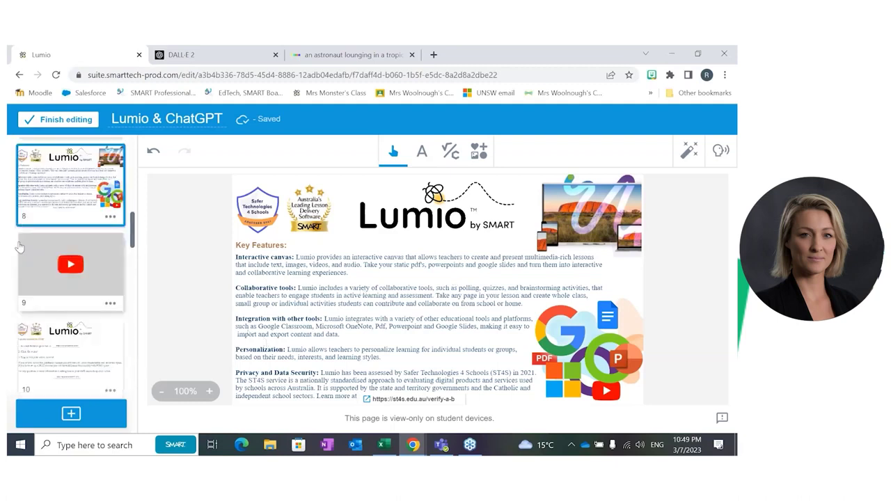
click(69, 268)
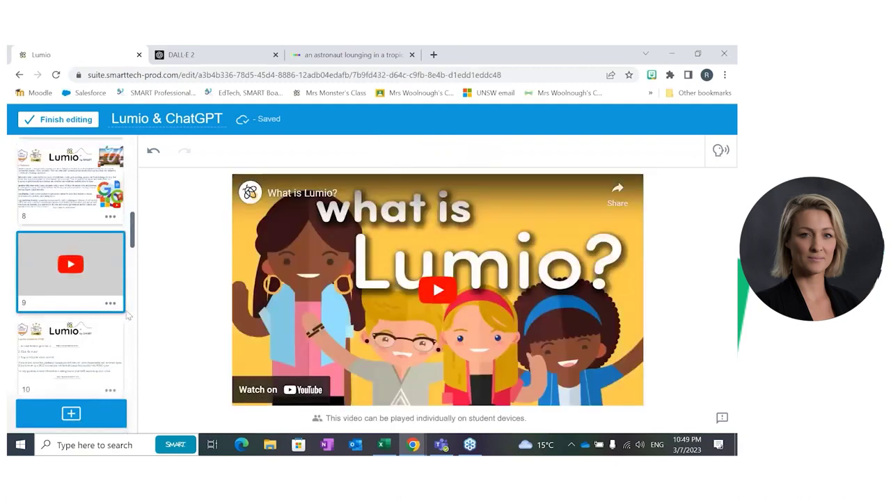
scroll(91, 280, up, 4)
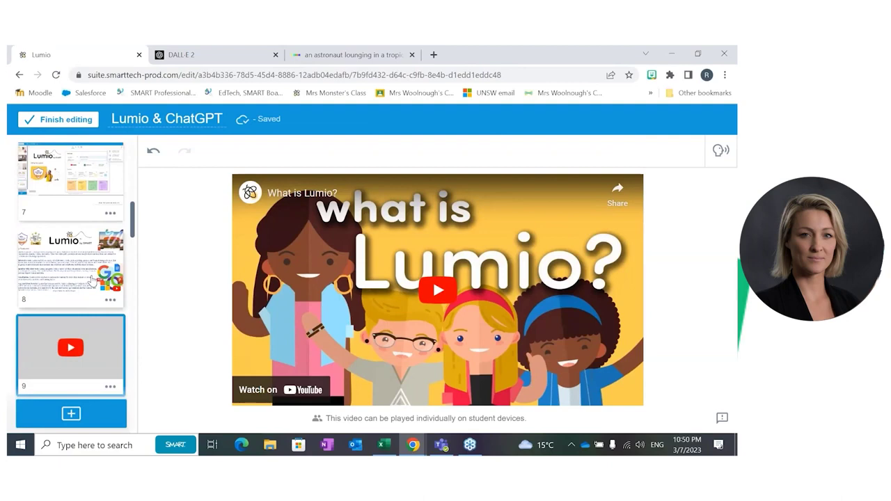
scroll(92, 279, down, 1)
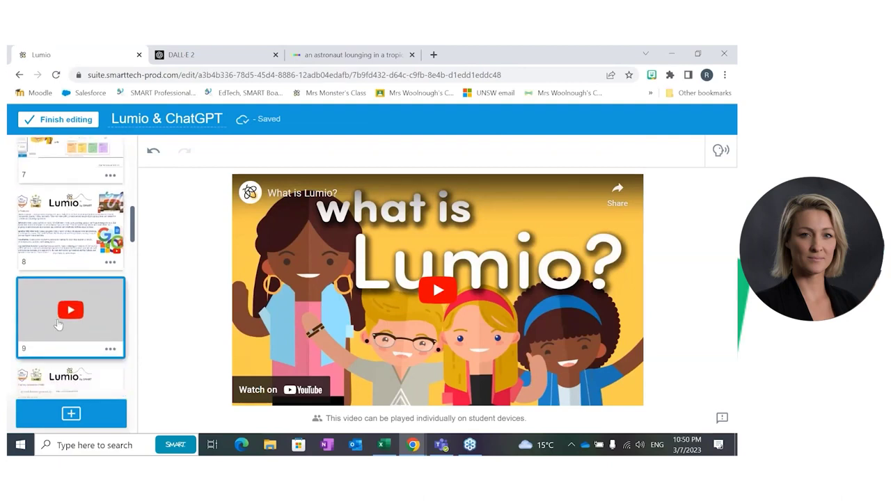
- Show the "My favourite feature in Lumio is..." activity on page 11 and the "What is Chat GPT" title page 12
scroll(59, 325, down, 2)
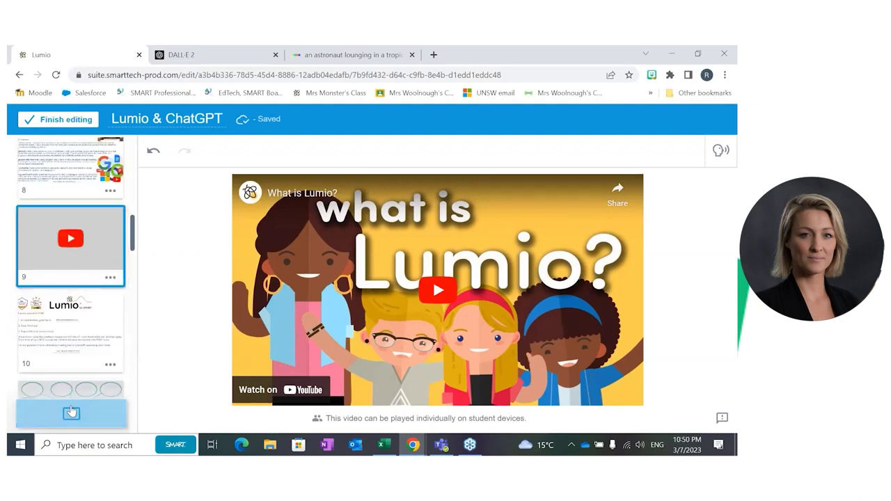
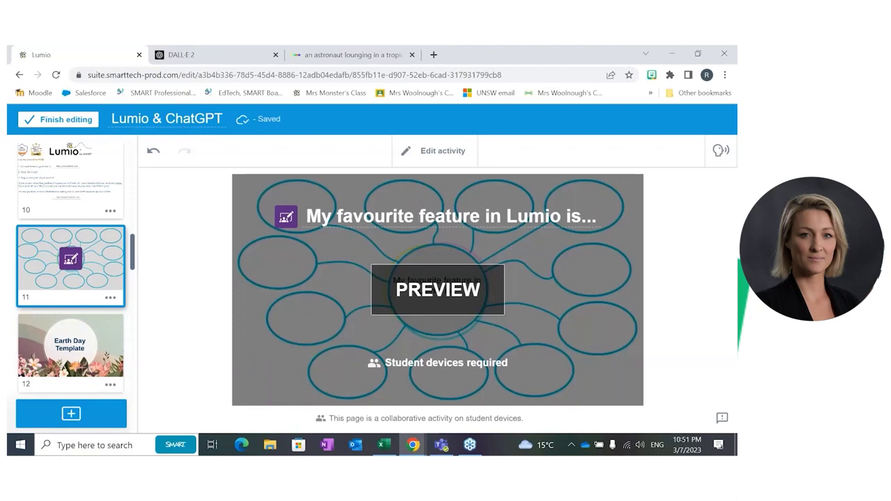
scroll(71, 271, down, 1)
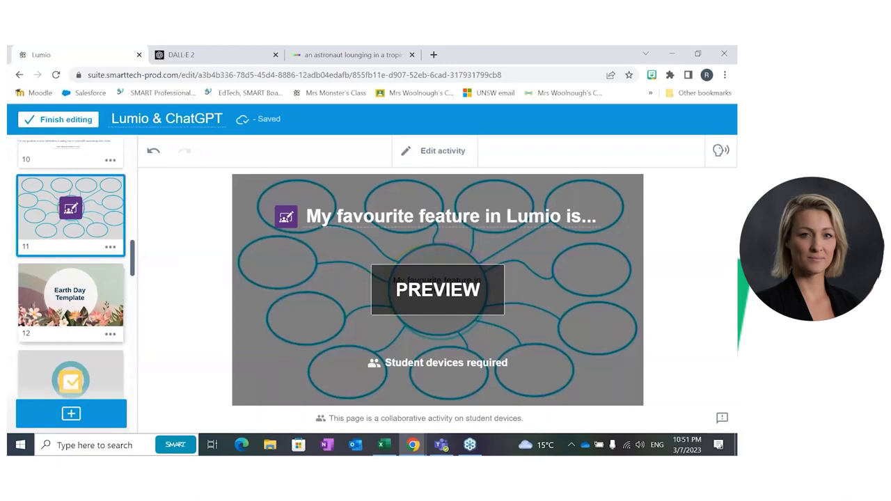
click(71, 299)
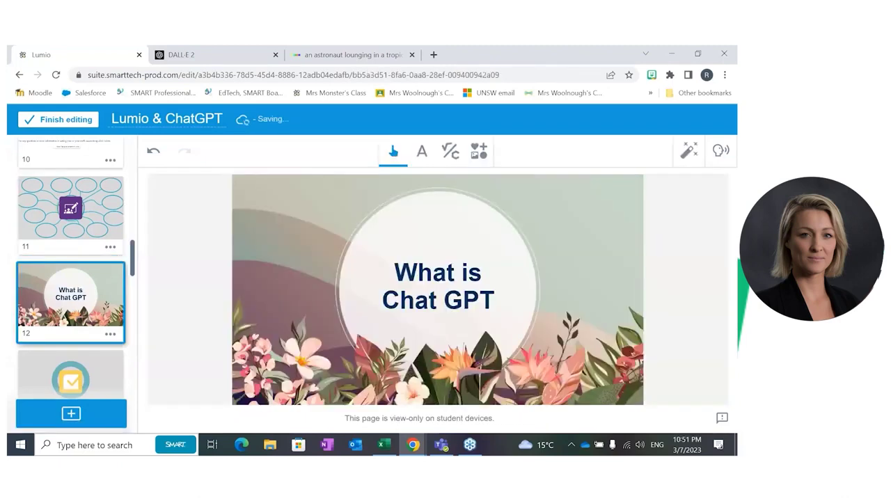
- Show the "ChatGPT use poll" on page 13 and the "Set up ChatGPT" instructions on page 19
scroll(87, 320, down, 1)
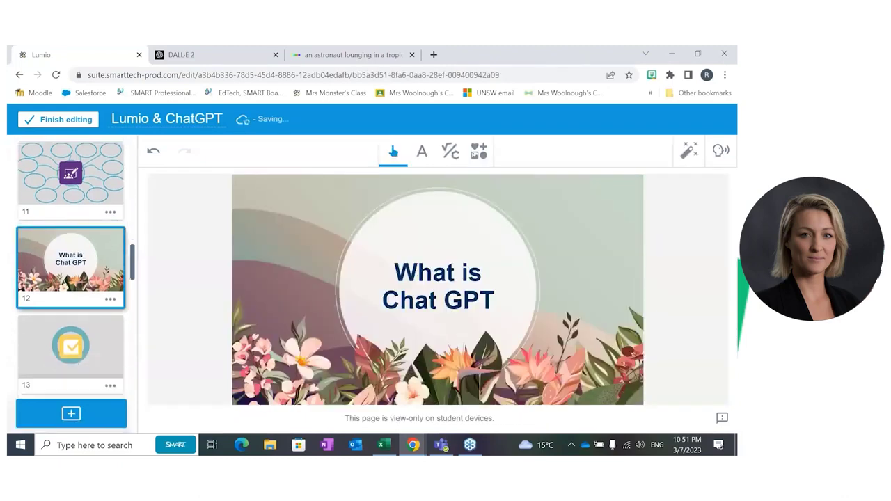
click(88, 320)
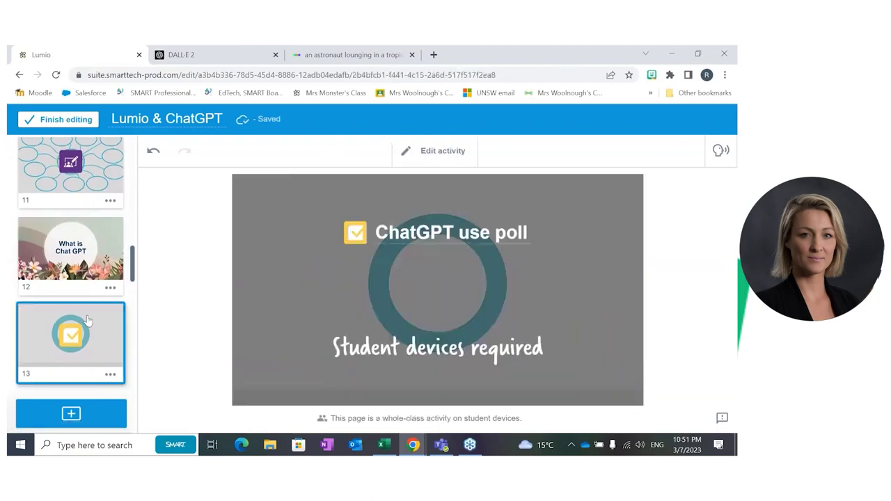
scroll(88, 320, down, 3)
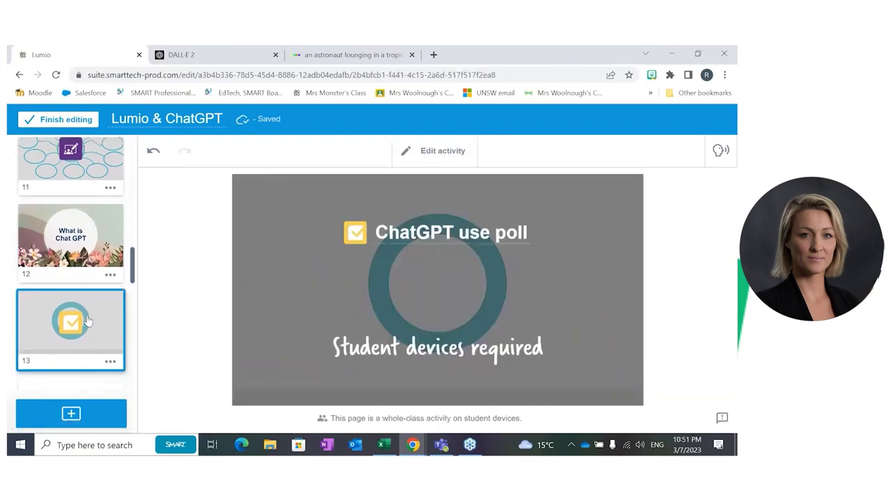
scroll(88, 320, down, 8)
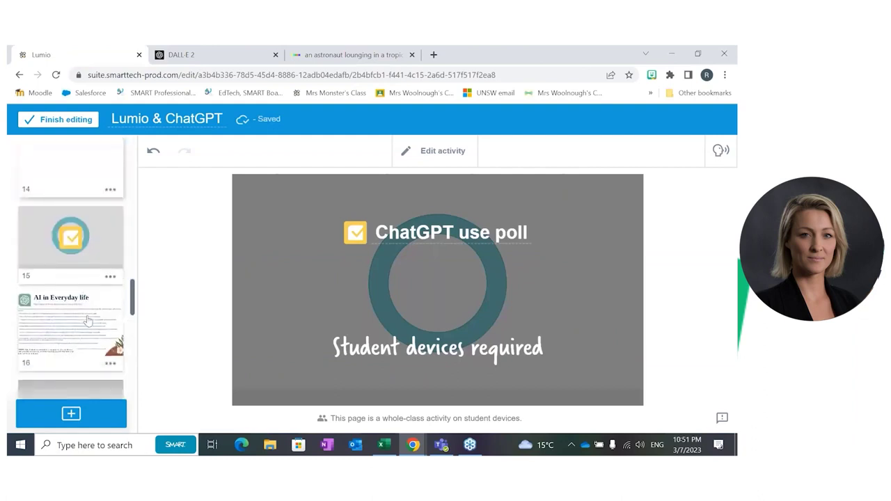
scroll(88, 320, down, 1)
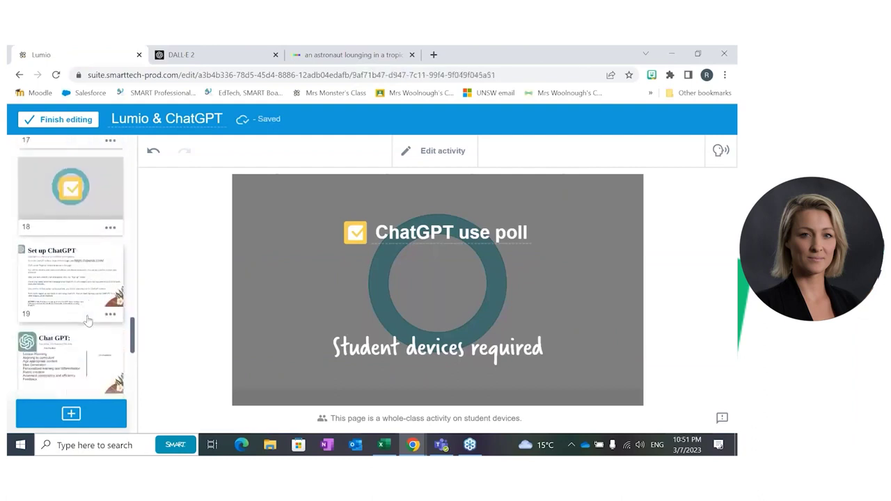
click(88, 320)
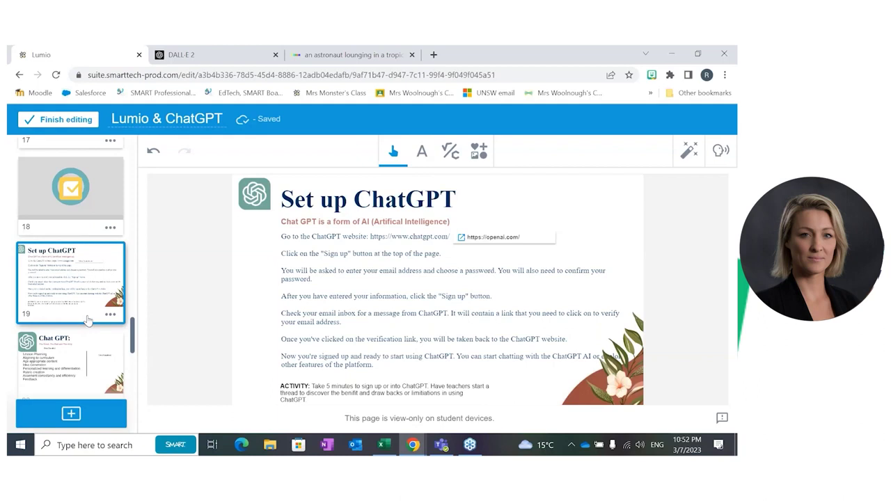
- Go back to show the ChatGPT description on page 14 and the "How much do you use AI? Poll" on page 15
scroll(88, 320, up, 5)
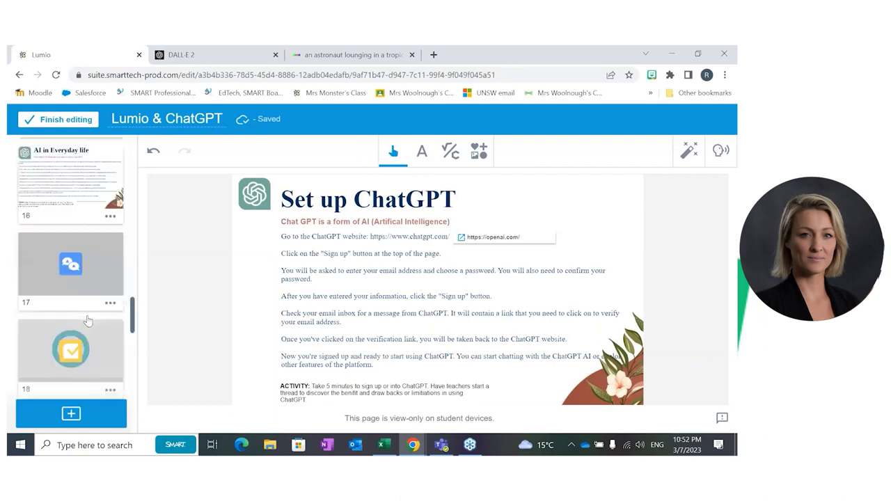
scroll(74, 257, up, 3)
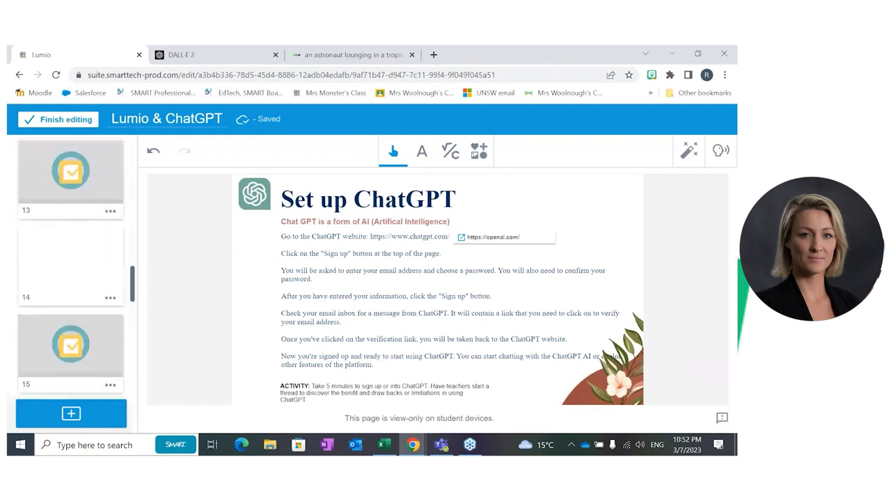
click(74, 257)
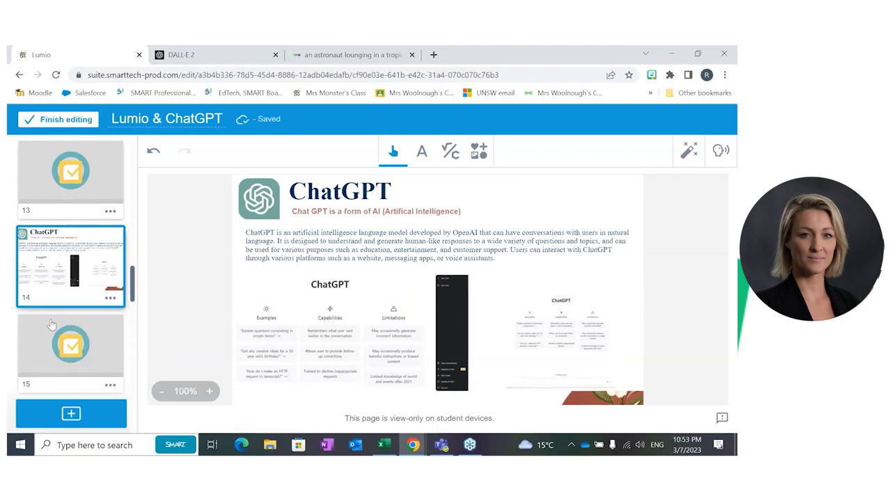
click(82, 356)
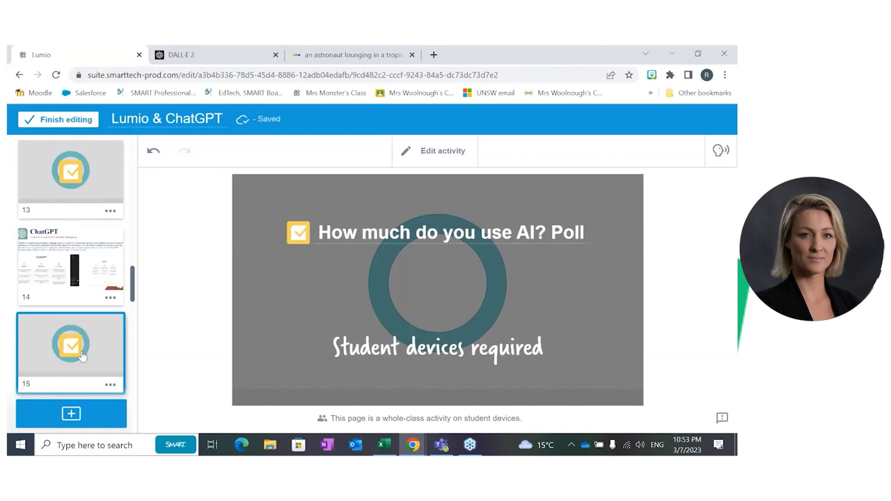
- Show the "AI in Everyday life" list on page 16 and open the Shout it out activity on page 17
scroll(82, 355, down, 2)
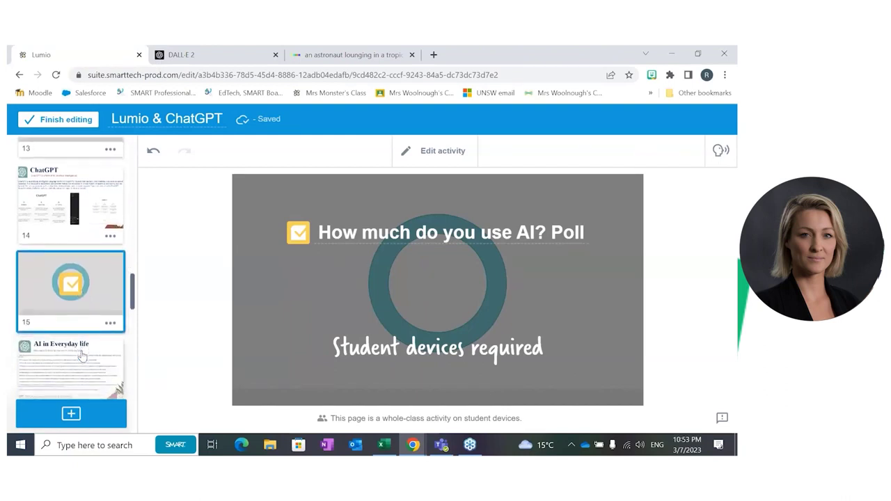
scroll(82, 355, down, 1)
click(52, 324)
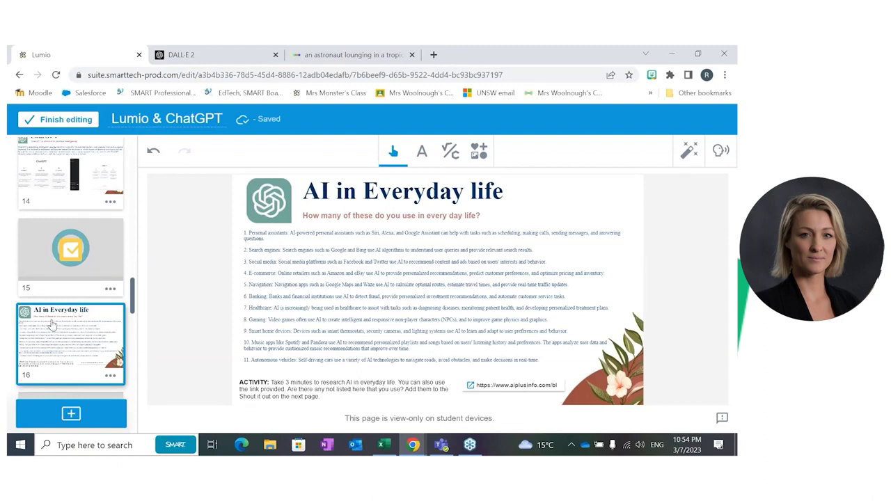
scroll(50, 317, down, 3)
click(49, 309)
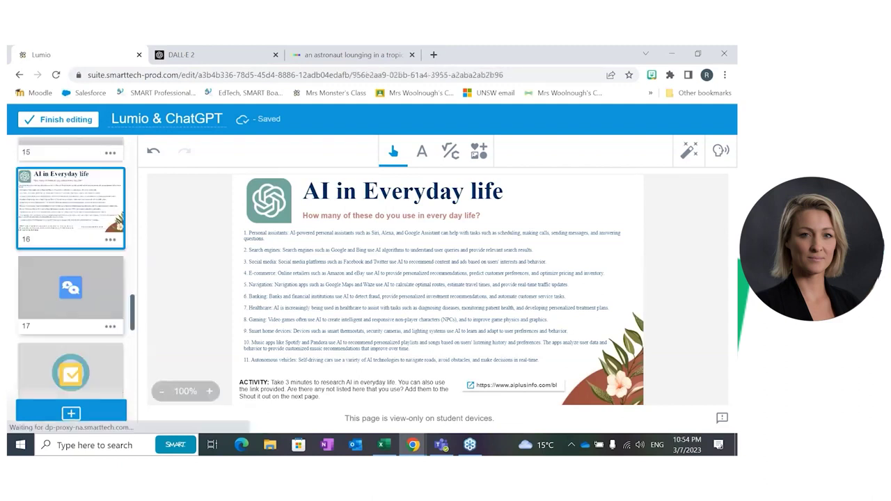
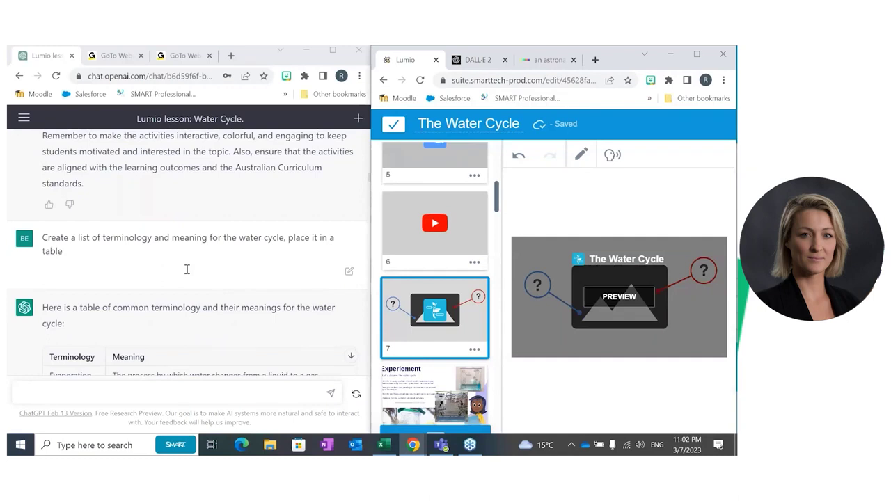
- Look through the Water Cycle conversation in ChatGPT, from the terminology table and quizzes to the zip lock bag experiment link
scroll(186, 269, down, 5)
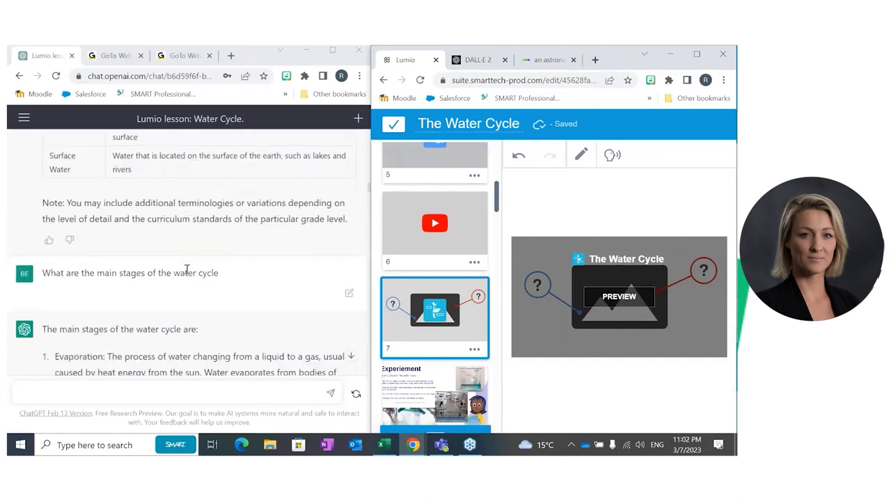
scroll(187, 269, down, 15)
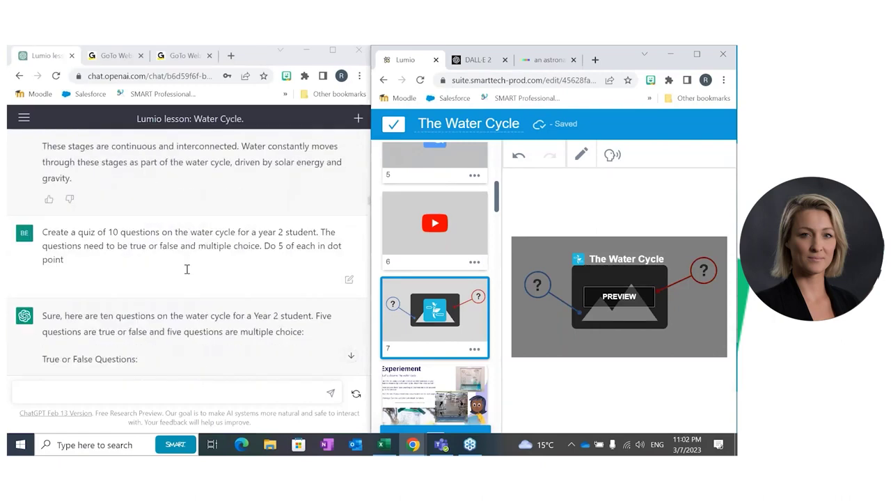
scroll(187, 270, down, 15)
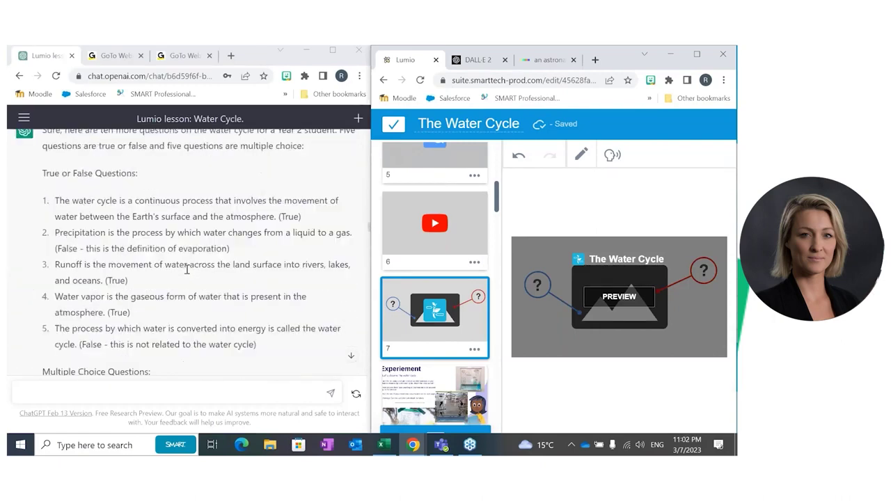
scroll(186, 269, down, 10)
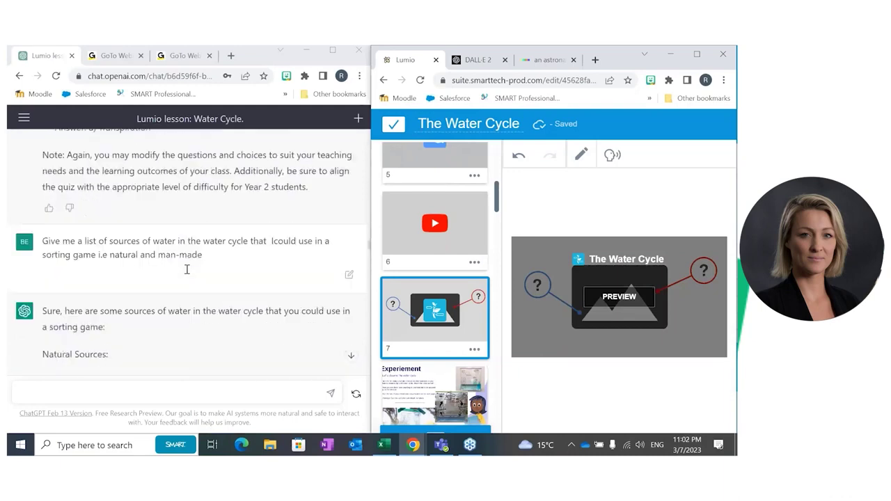
scroll(186, 269, down, 10)
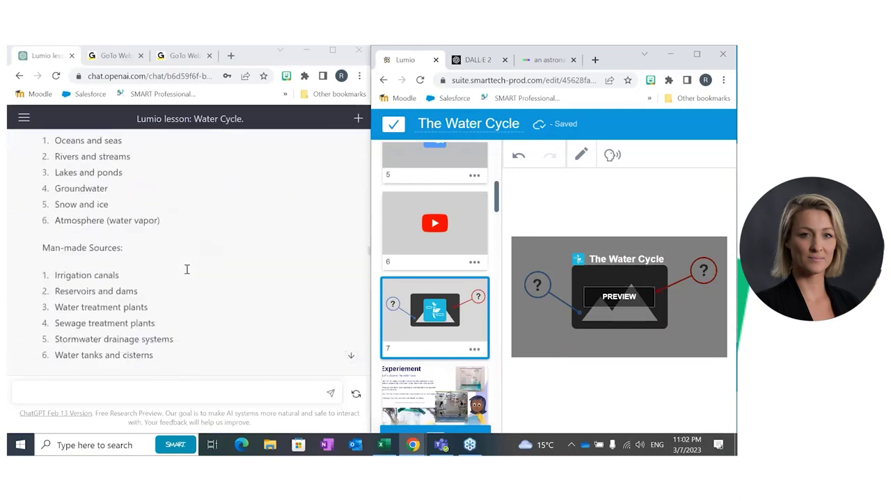
scroll(186, 270, down, 10)
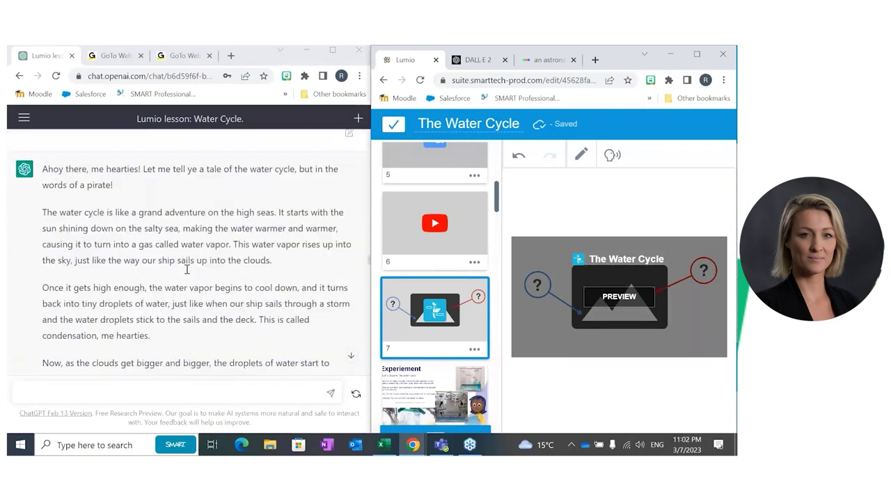
scroll(187, 270, down, 10)
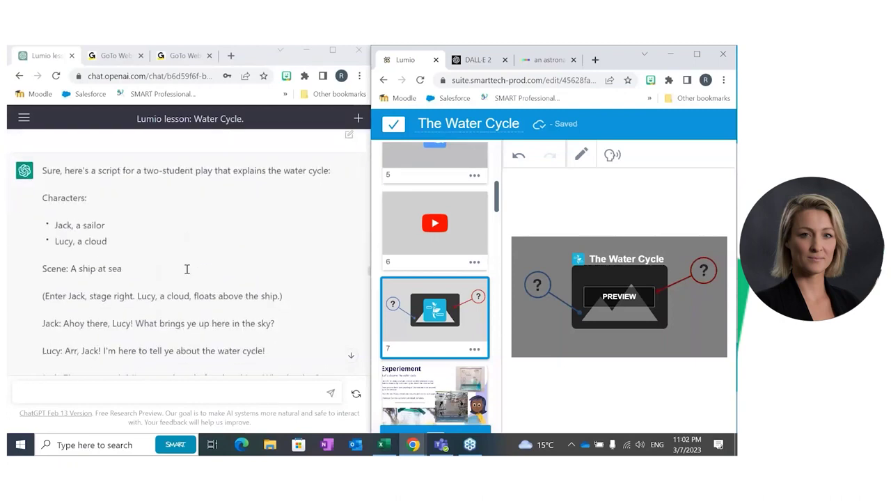
scroll(187, 270, down, 15)
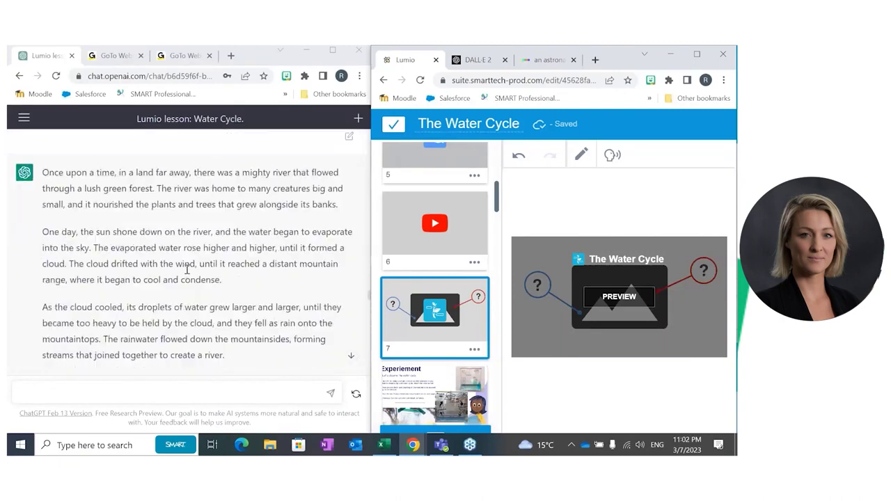
scroll(187, 270, down, 15)
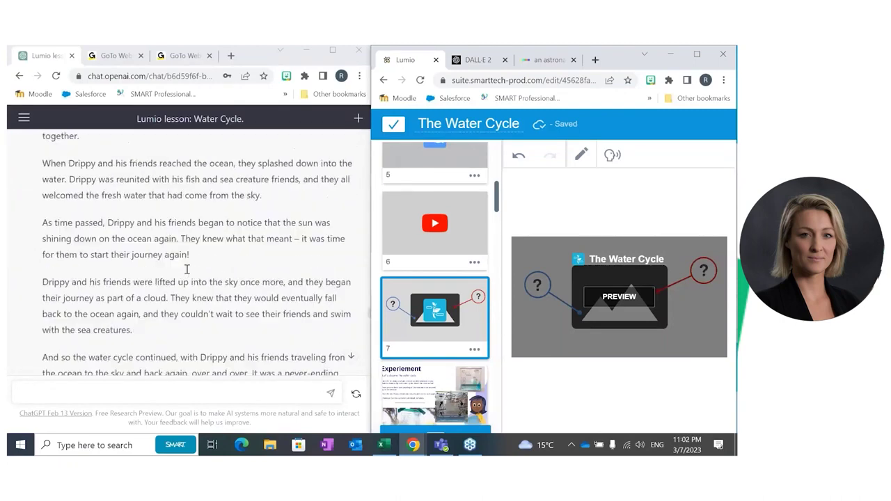
scroll(186, 270, down, 15)
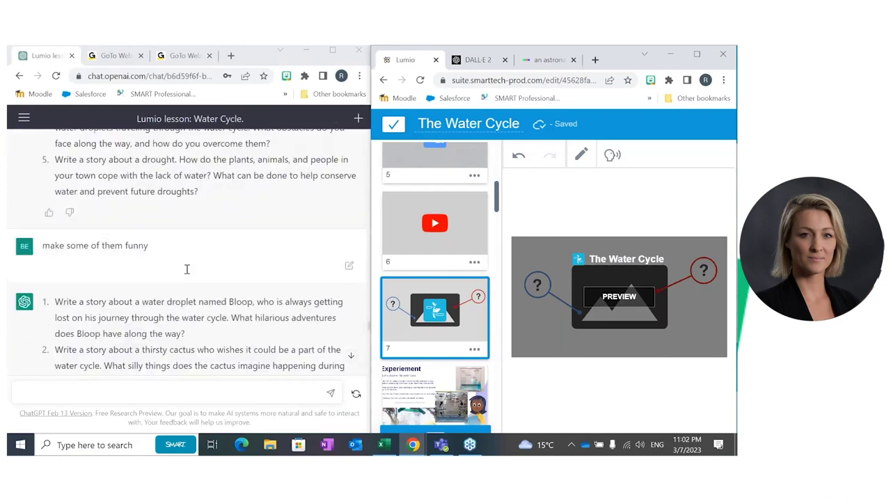
scroll(187, 270, down, 3)
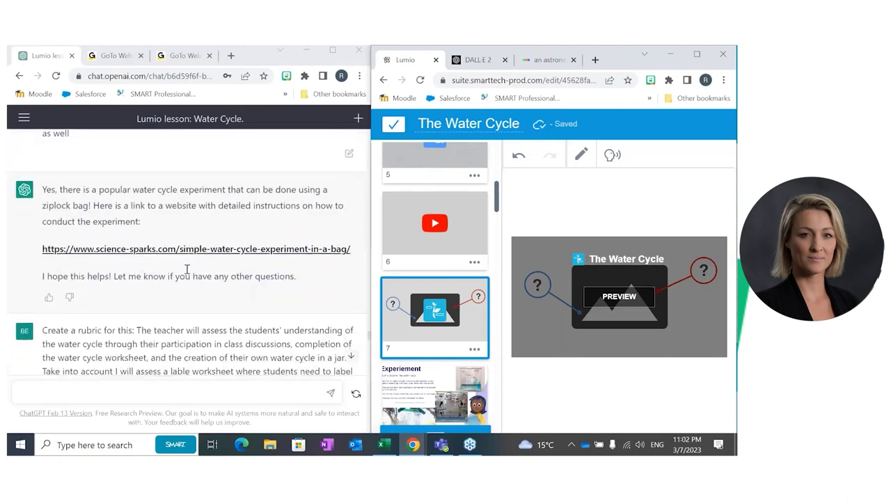
scroll(186, 269, up, 5)
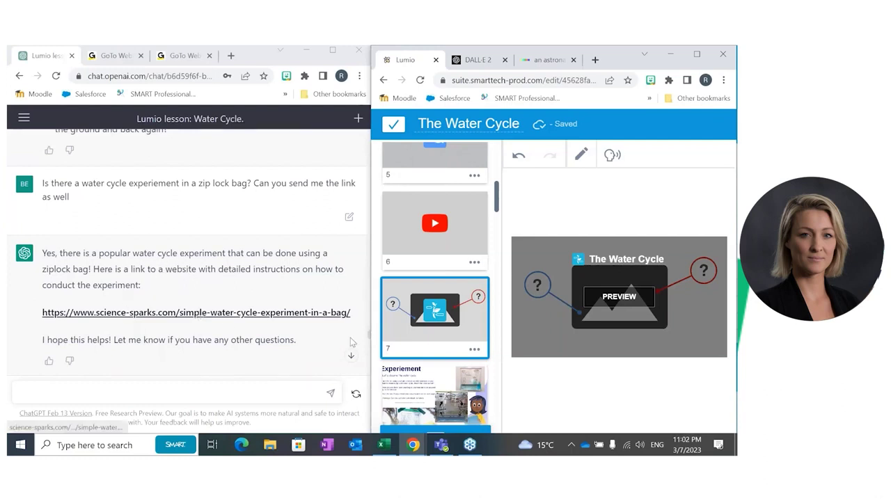
- Show the experiment on page 8 and "Water Cycle Observations" on page 9 of The Water Cycle lesson, and maximize the Lumio window
click(401, 416)
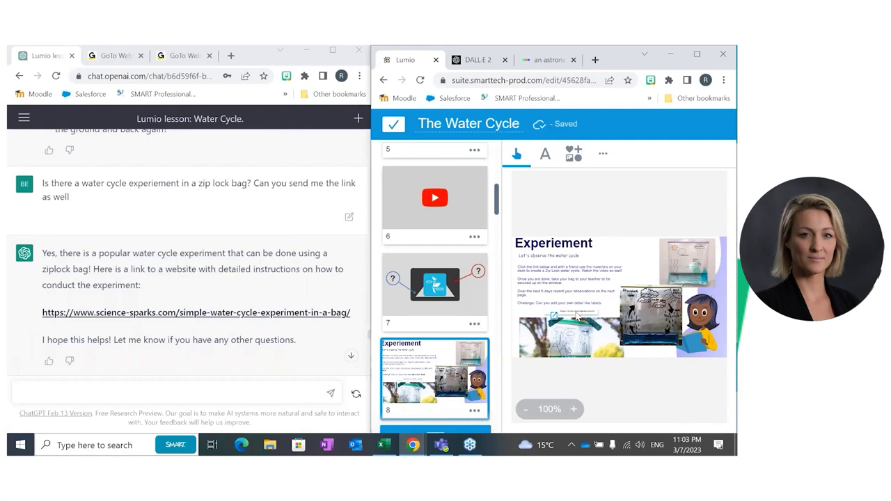
scroll(449, 307, down, 3)
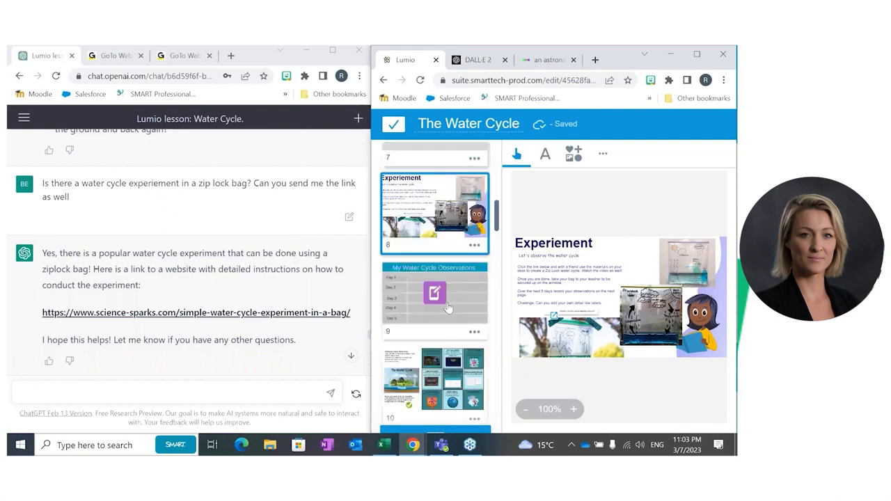
scroll(449, 307, down, 1)
click(445, 294)
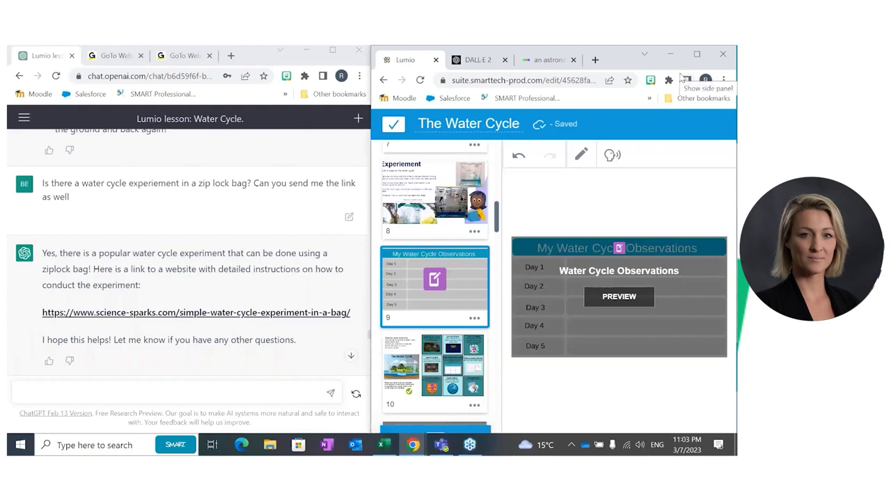
click(696, 54)
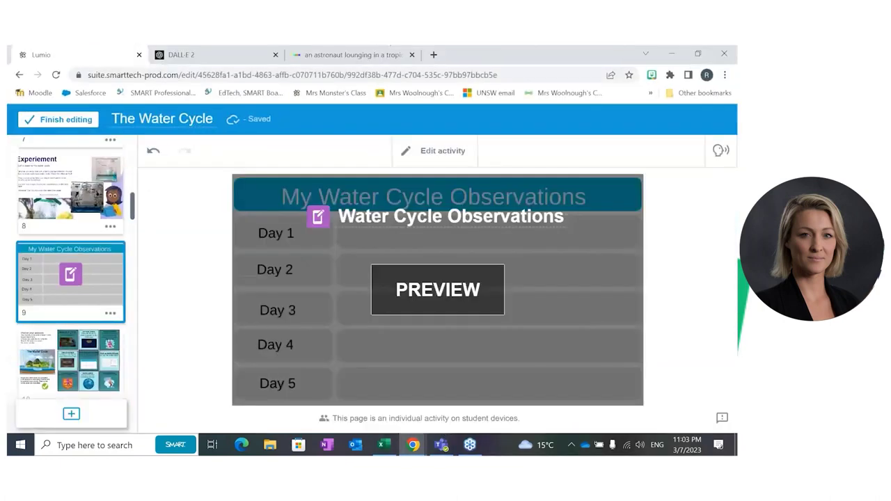
- Browse the Graphic Organizers templates available for a new page, including the table layouts, and close the list without adding one
click(71, 413)
scroll(304, 321, down, 3)
click(561, 302)
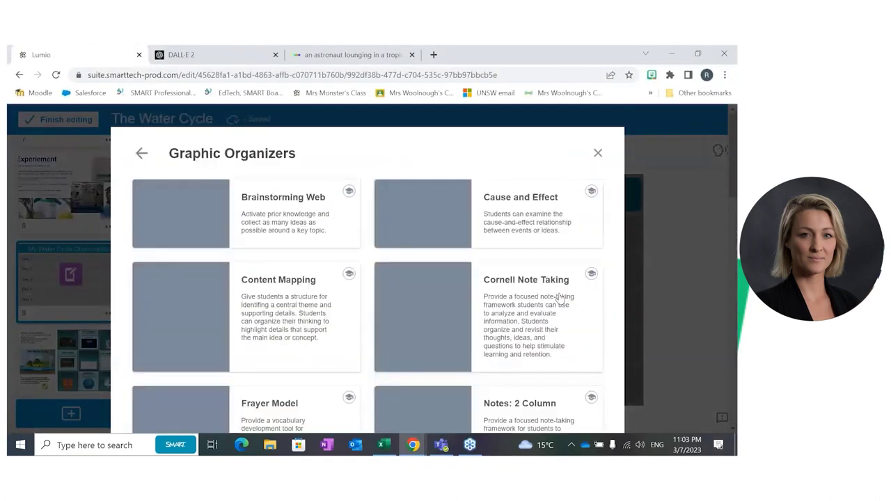
scroll(348, 344, down, 8)
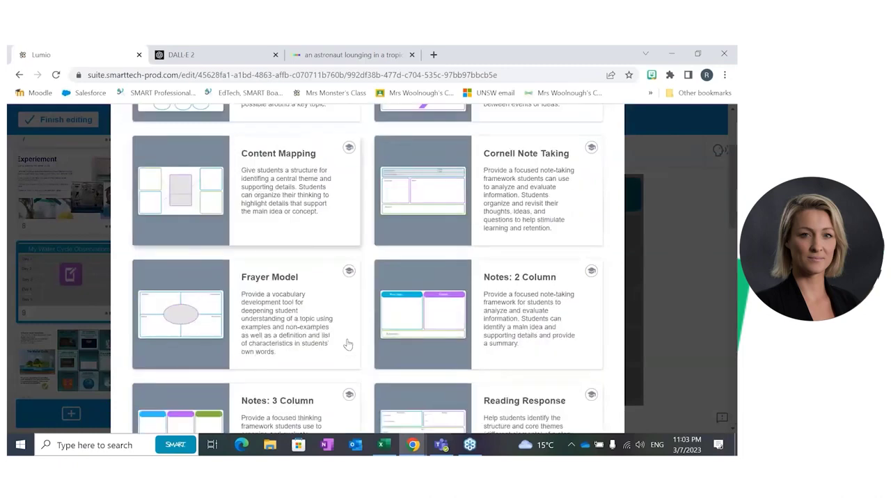
scroll(348, 344, down, 5)
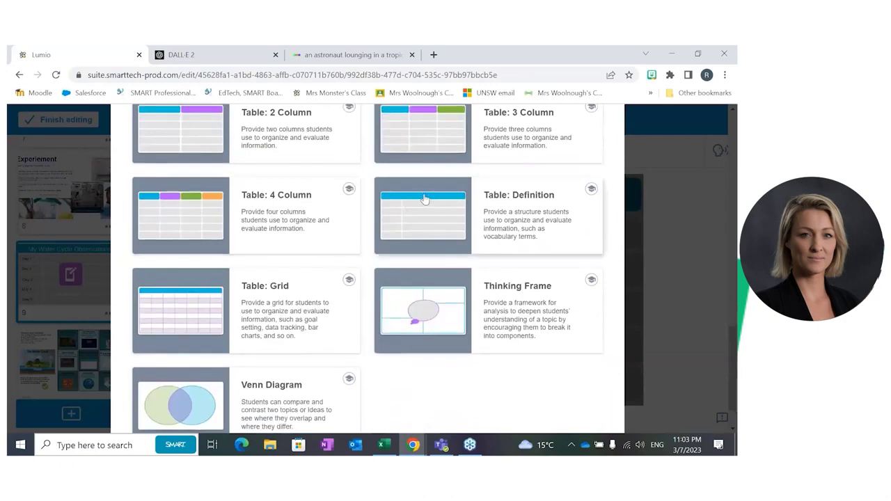
scroll(507, 210, up, 1)
scroll(508, 210, up, 8)
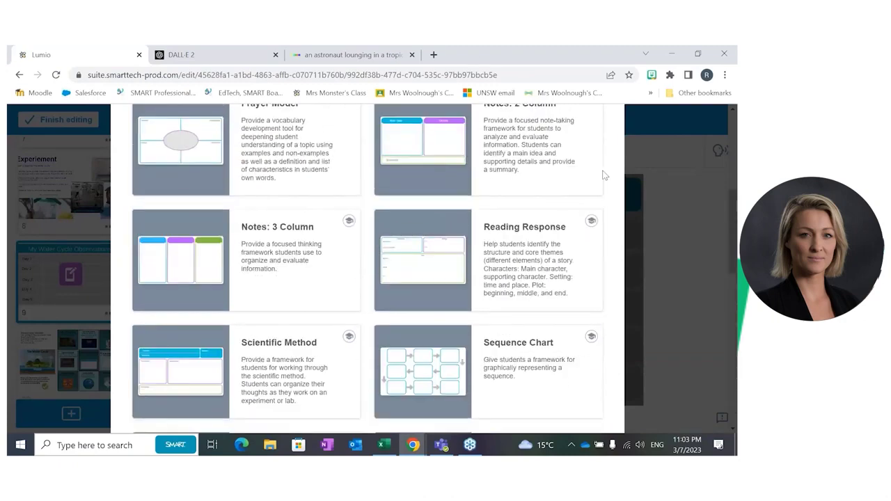
click(596, 153)
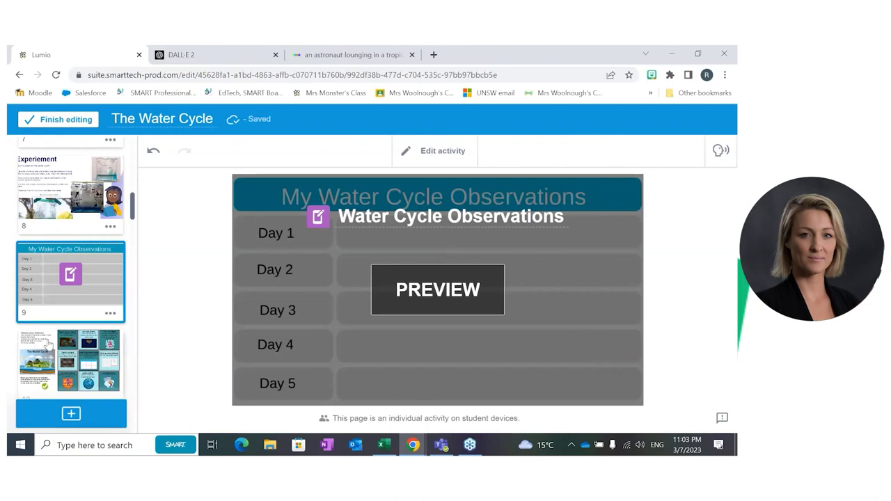
- Go back through the ChatGPT Water Cycle conversation to the prompt asking for sorting, matching and quiz game activities inside Lumio
scroll(48, 345, down, 2)
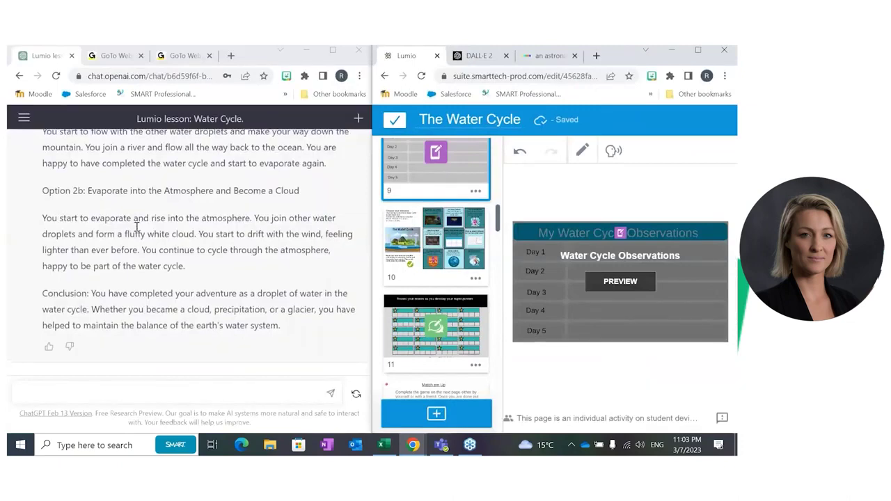
scroll(137, 226, up, 20)
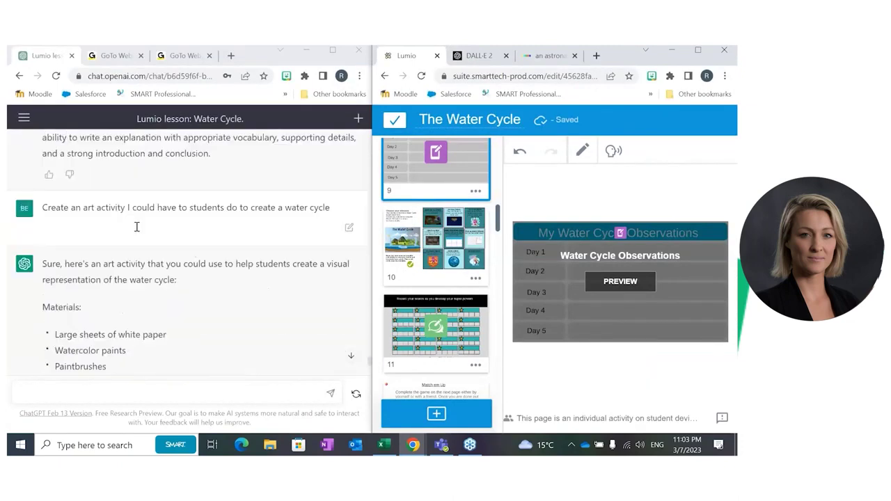
scroll(138, 226, down, 20)
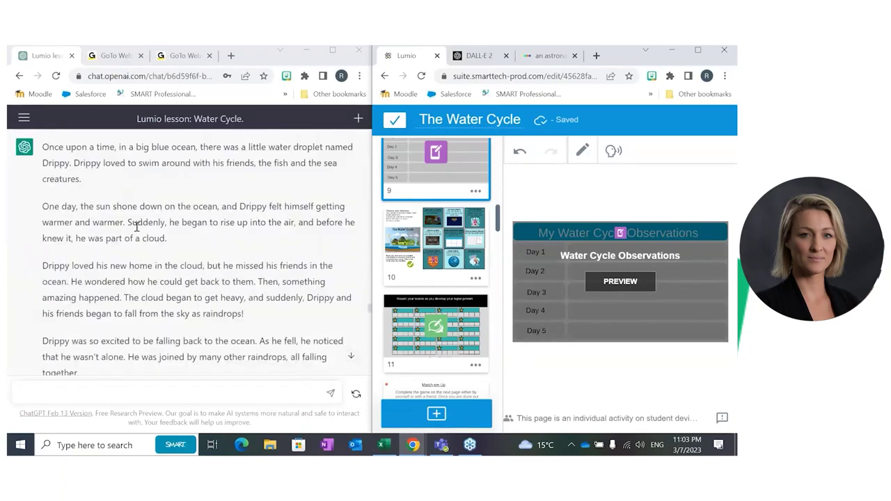
scroll(138, 226, up, 15)
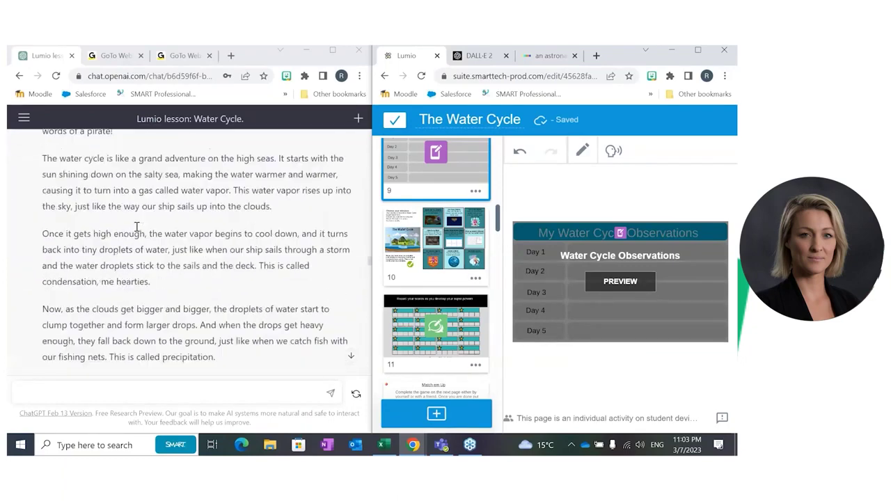
scroll(137, 227, up, 10)
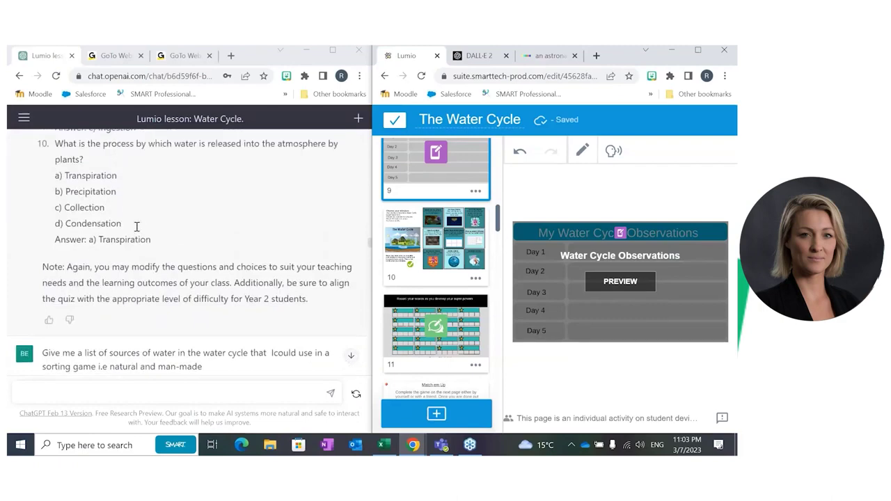
scroll(138, 227, up, 15)
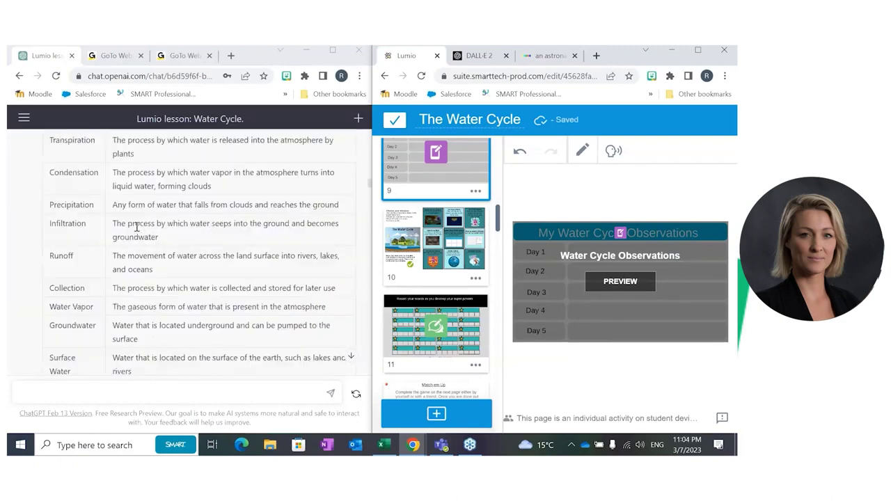
scroll(137, 226, up, 15)
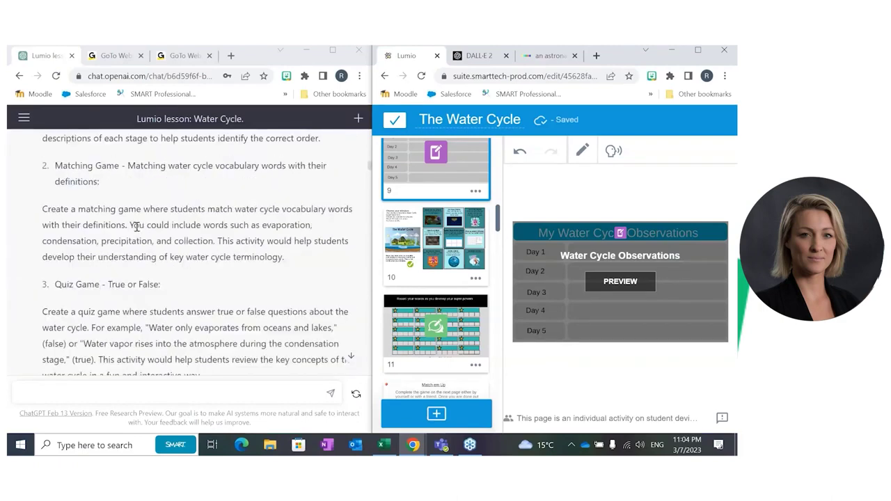
scroll(137, 226, up, 10)
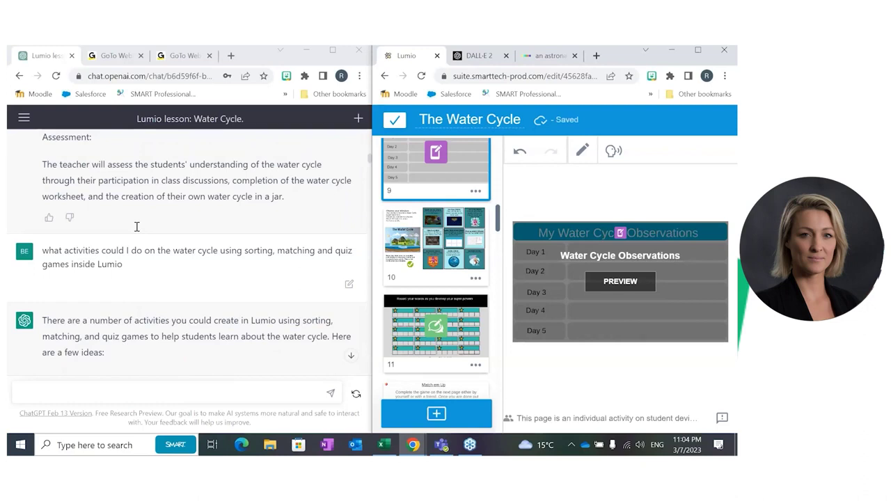
- Read through ChatGPT's five sorting, matching and quiz game ideas for teaching the water cycle in Lumio
scroll(137, 226, down, 3)
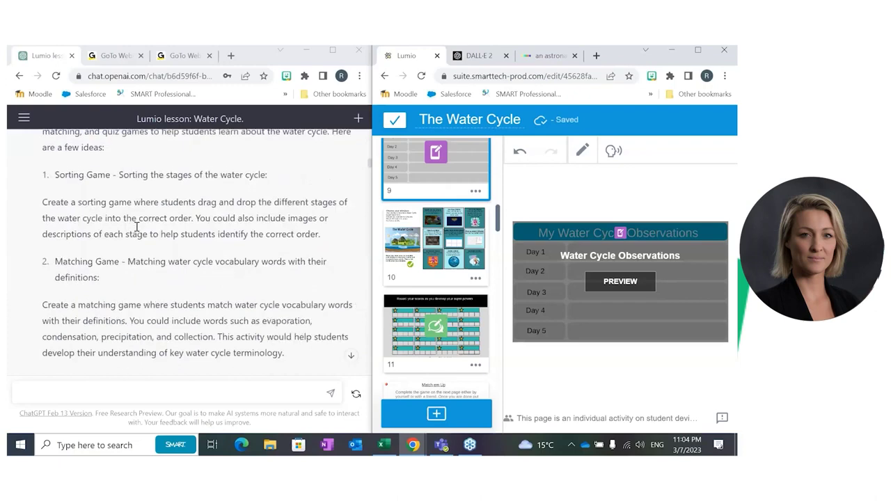
scroll(137, 226, down, 3)
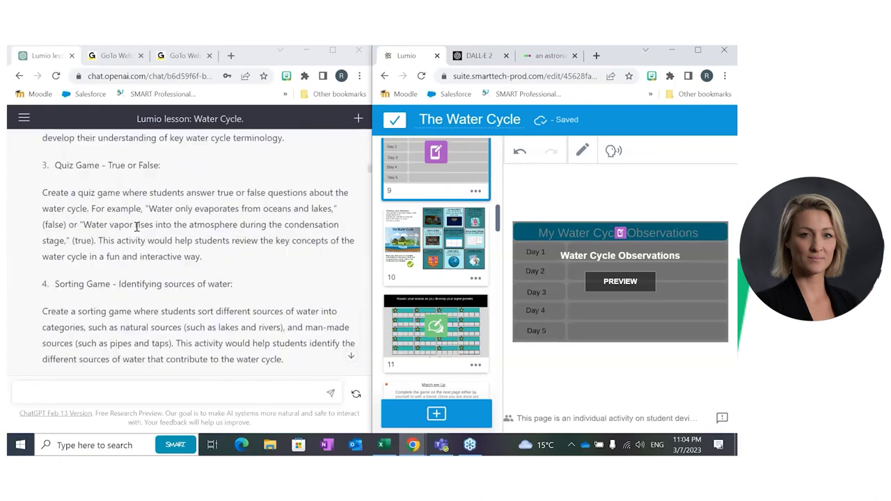
scroll(138, 226, up, 3)
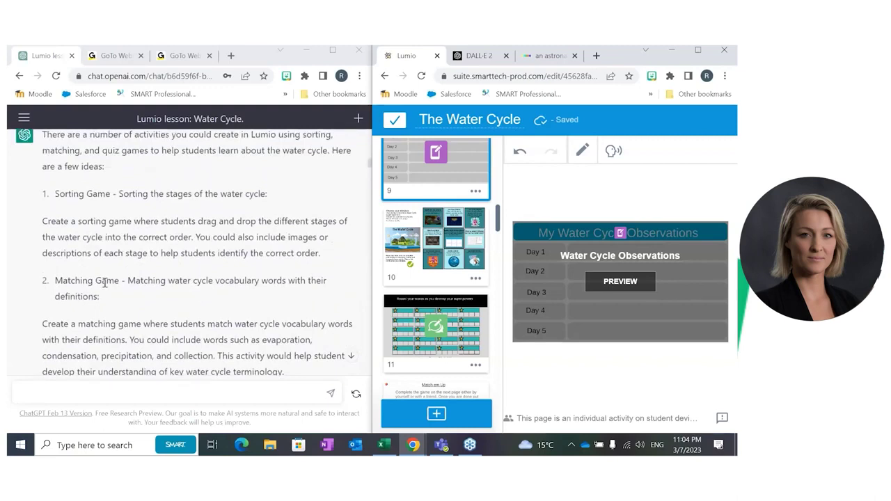
scroll(104, 284, down, 1)
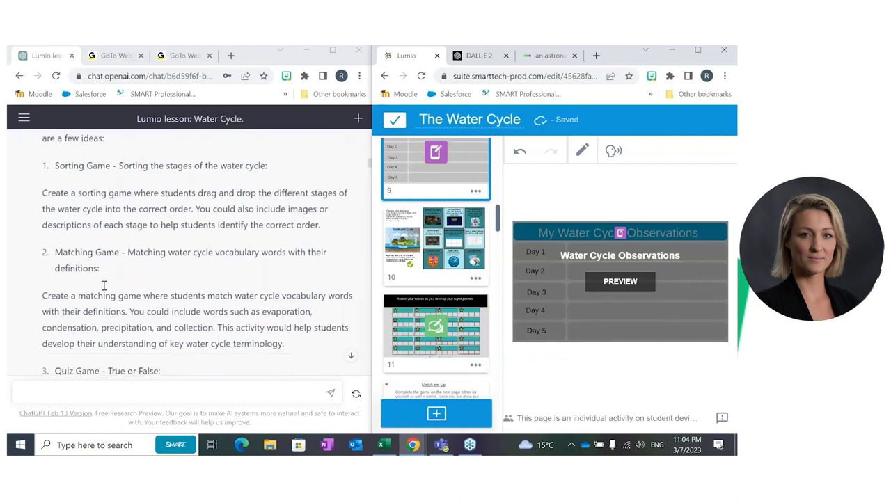
scroll(104, 285, down, 2)
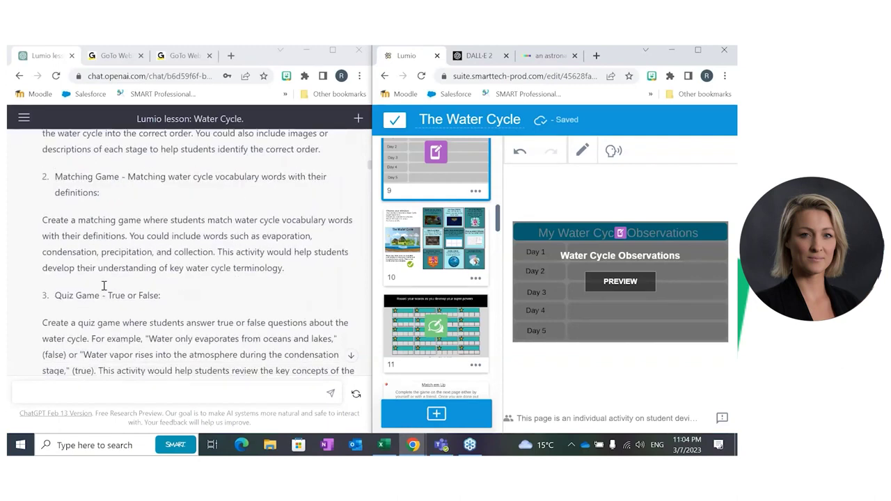
scroll(104, 286, down, 2)
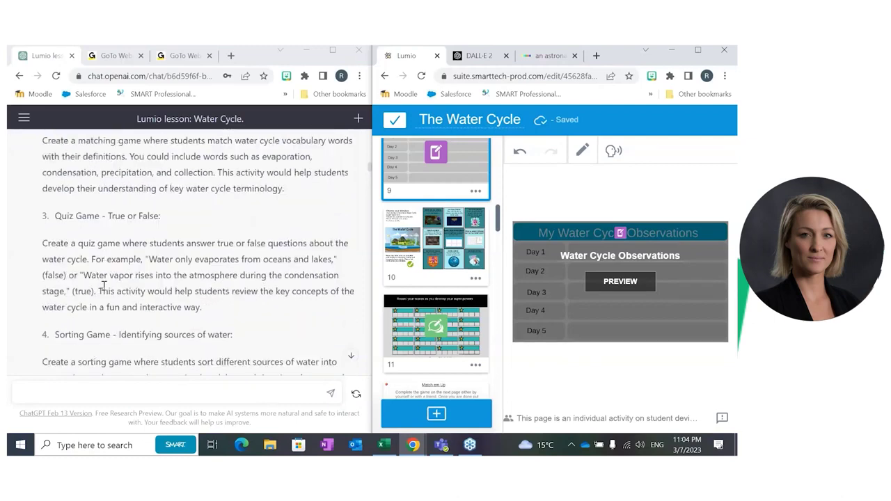
scroll(104, 286, down, 3)
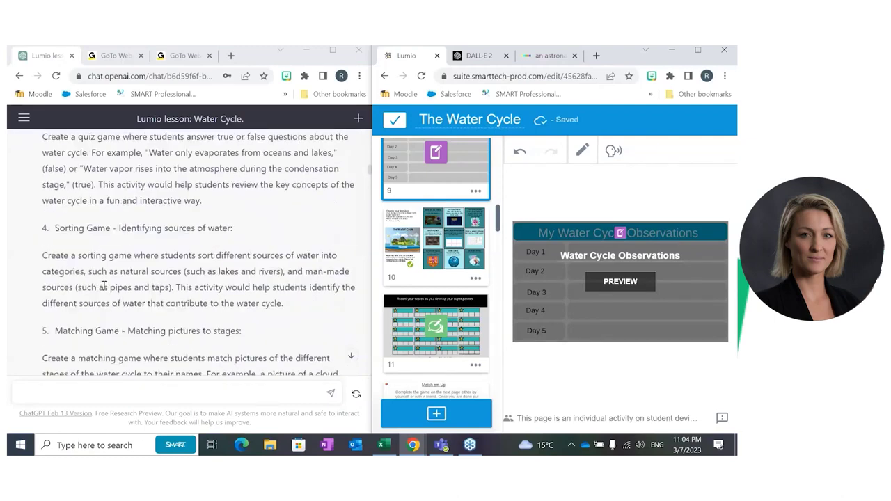
scroll(103, 285, down, 1)
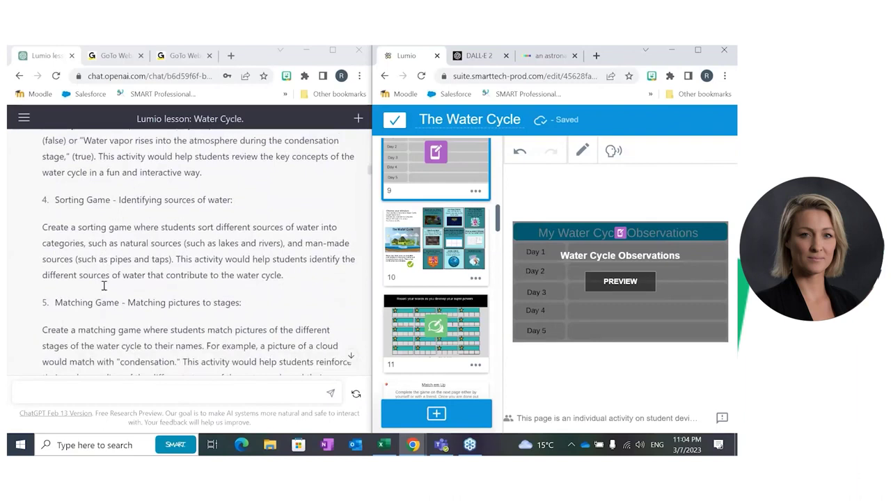
scroll(103, 285, down, 3)
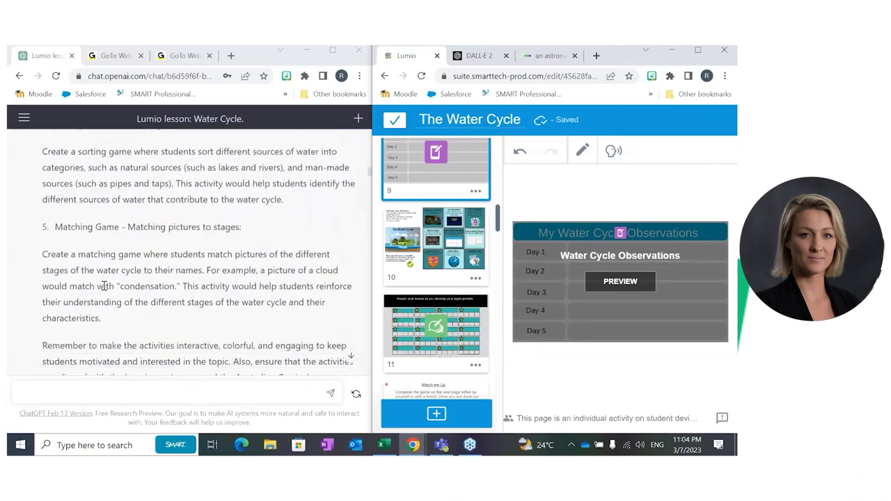
- Show the "Match em Up" instruction page, page 12 of The Water Cycle lesson in Lumio
scroll(481, 263, down, 3)
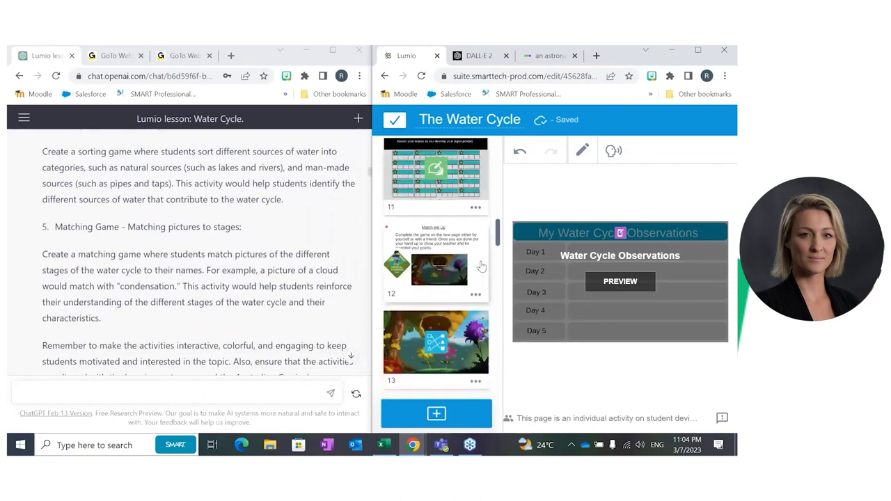
scroll(480, 263, up, 1)
click(452, 227)
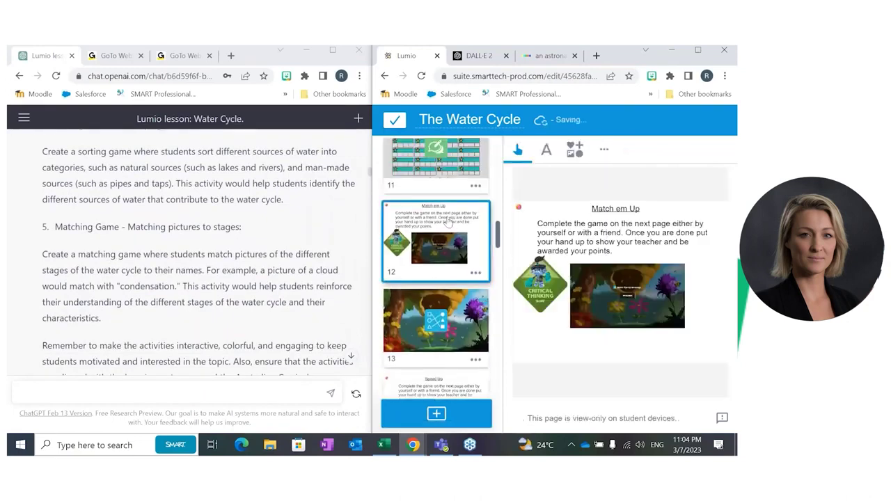
- Review the matching game idea in ChatGPT and the table of water cycle terminology and meanings
scroll(197, 198, up, 5)
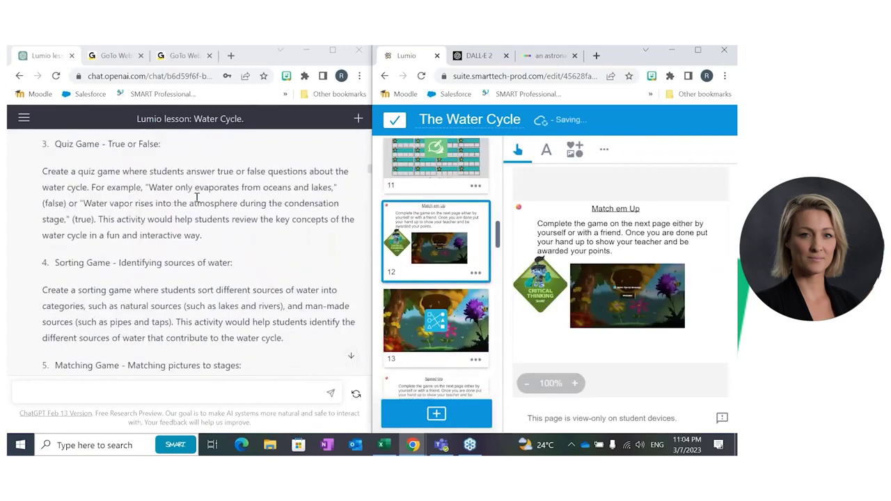
scroll(197, 198, up, 2)
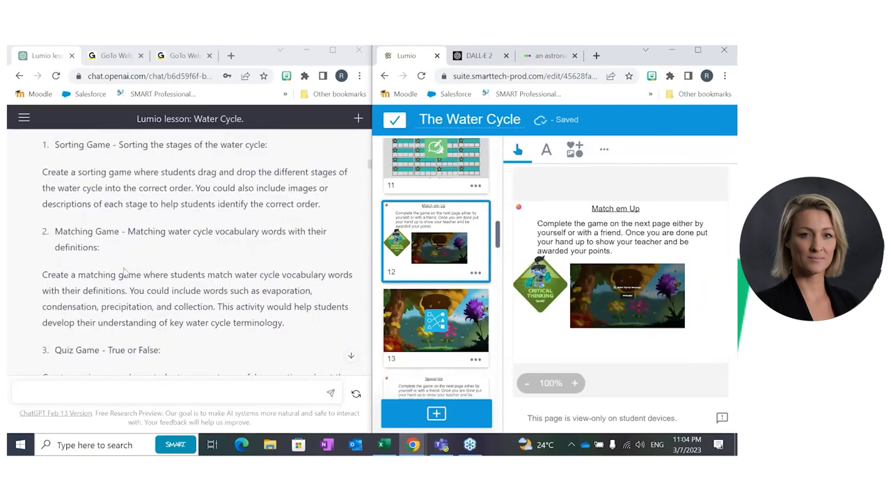
scroll(123, 273, down, 10)
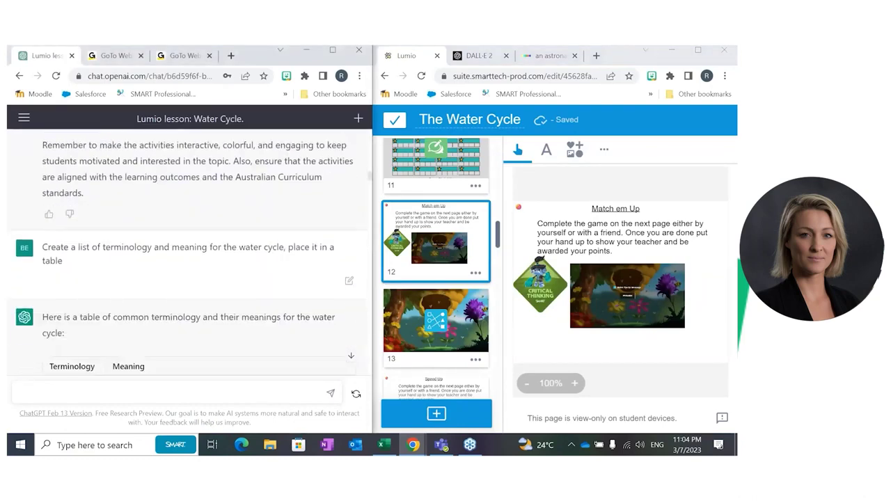
scroll(188, 254, down, 3)
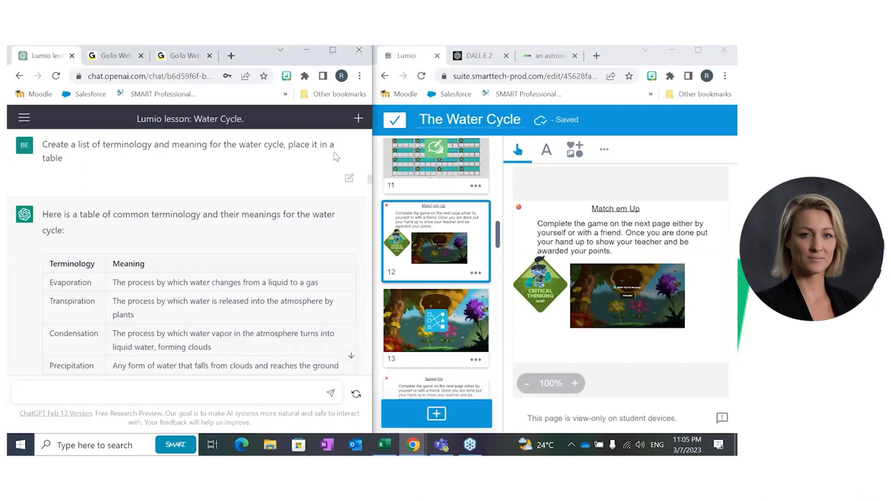
scroll(156, 268, down, 2)
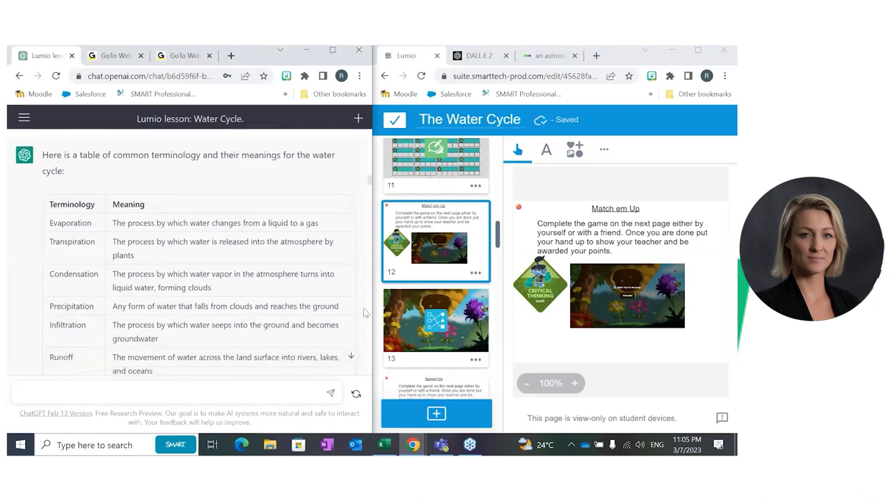
- Preview the "Match 'Em Up Meanings" activity on page 13 in Lumio, close the preview, and look over pages 14 and 15
click(404, 320)
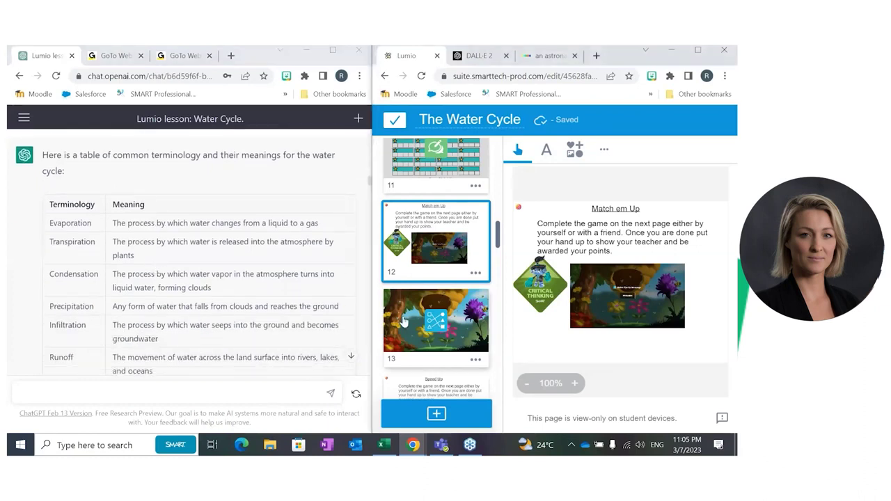
click(636, 285)
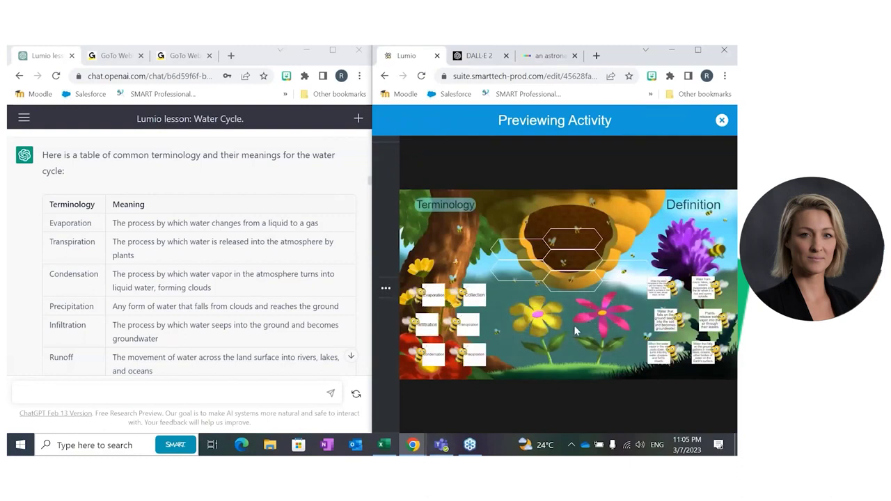
click(718, 122)
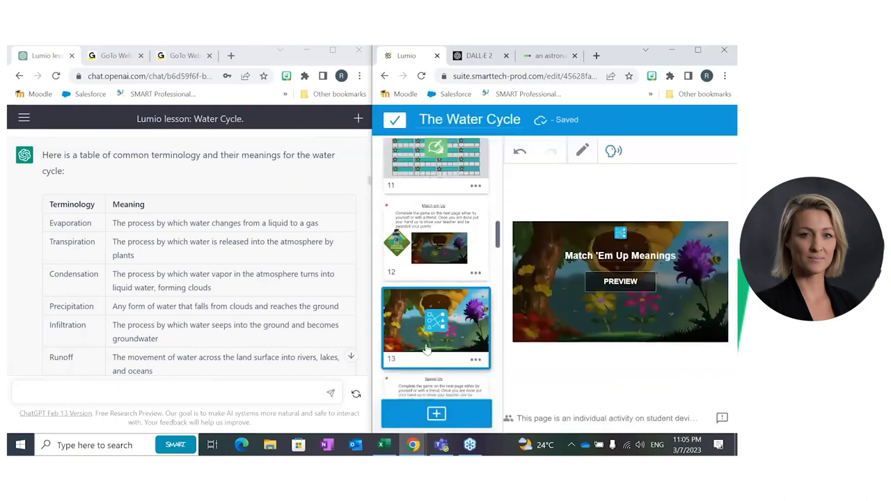
scroll(428, 349, down, 2)
scroll(427, 350, up, 2)
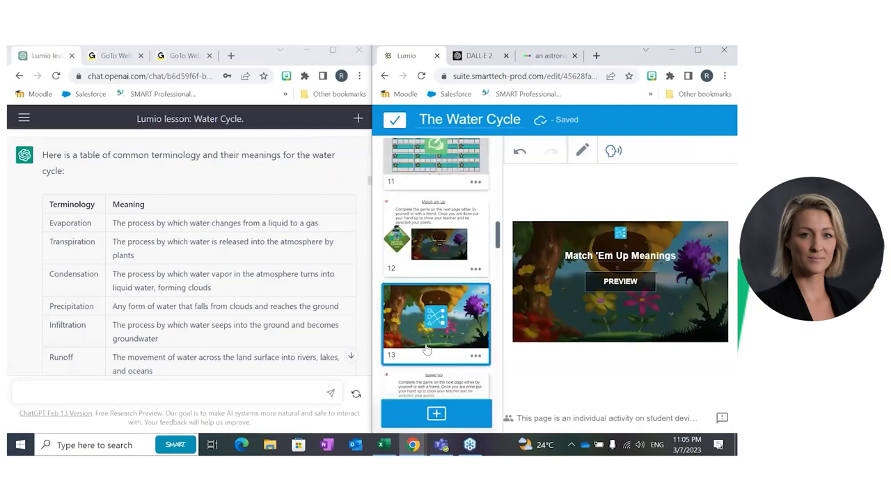
scroll(427, 348, up, 1)
scroll(431, 258, down, 3)
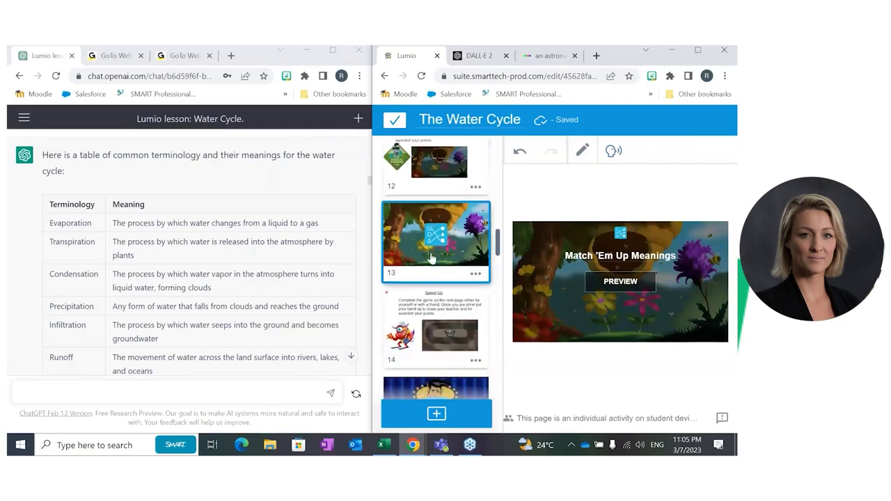
scroll(430, 258, down, 1)
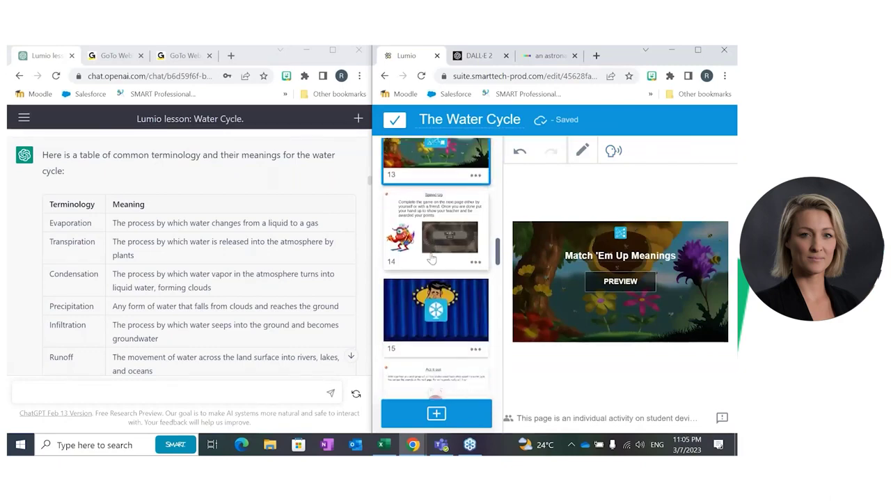
scroll(165, 258, up, 1)
- Revisit the sorting game ideas in ChatGPT and find the answer to "What are the main stages of the water cycle"
scroll(165, 258, up, 10)
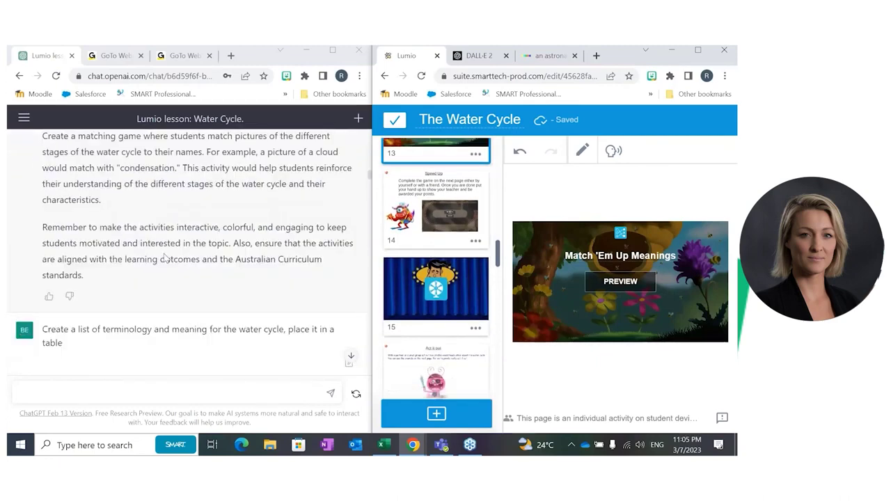
scroll(165, 257, down, 1)
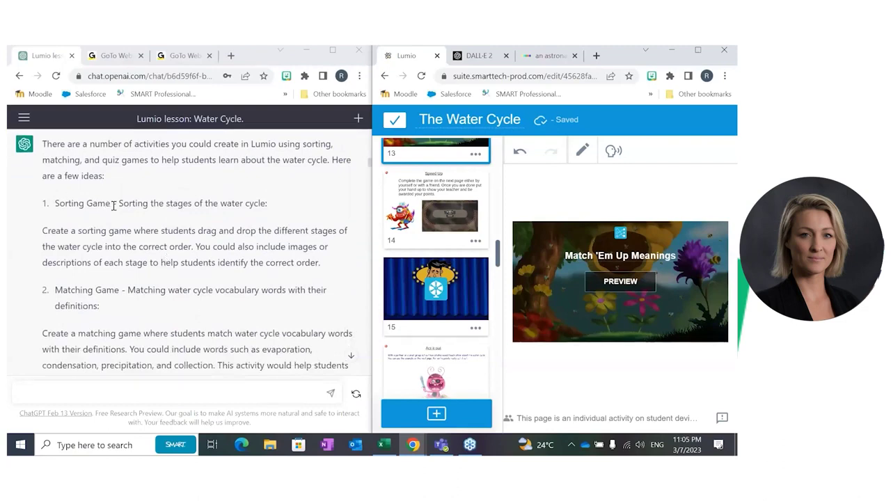
scroll(114, 206, down, 15)
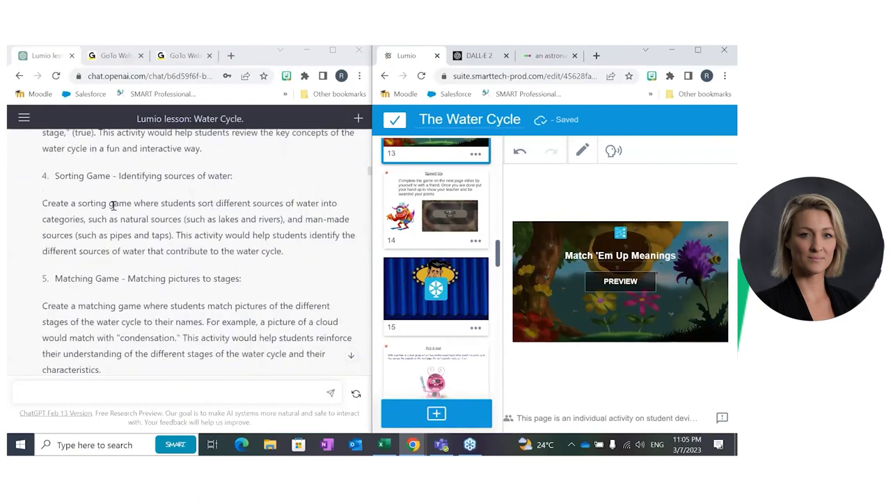
scroll(114, 206, down, 1)
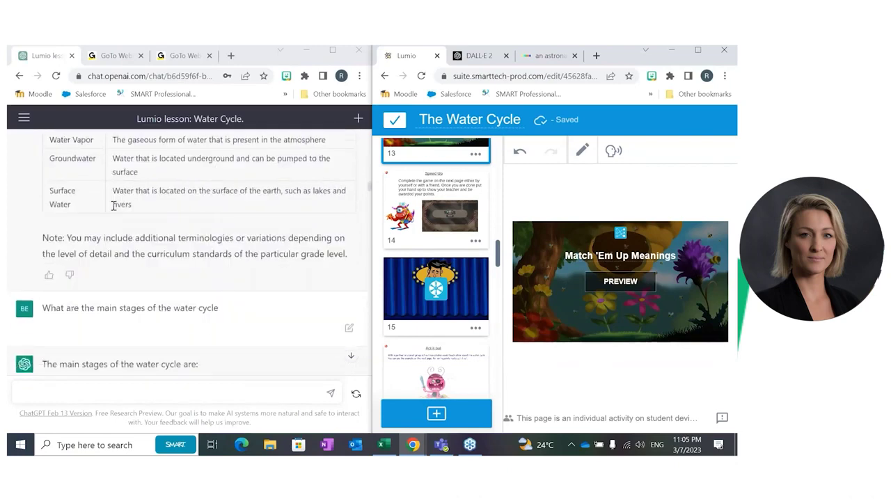
scroll(113, 206, down, 2)
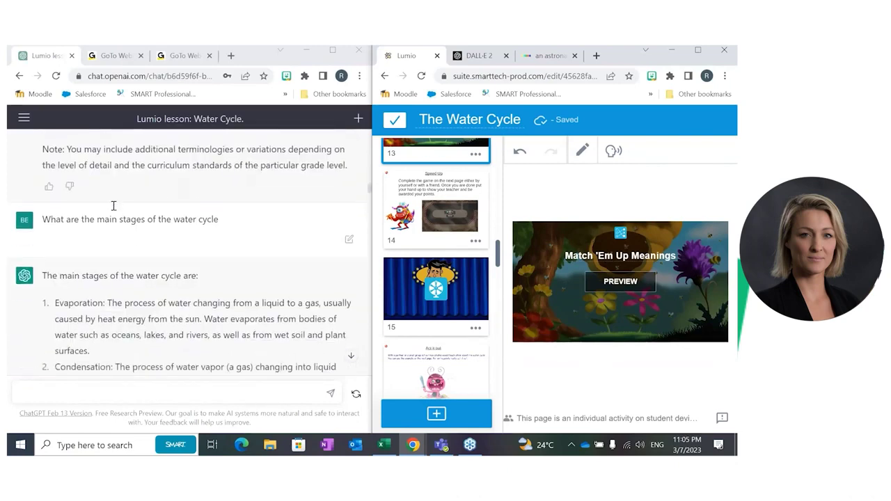
- Start a new Rank Order game-based activity after page 13 of The Water Cycle lesson
scroll(114, 204, down, 2)
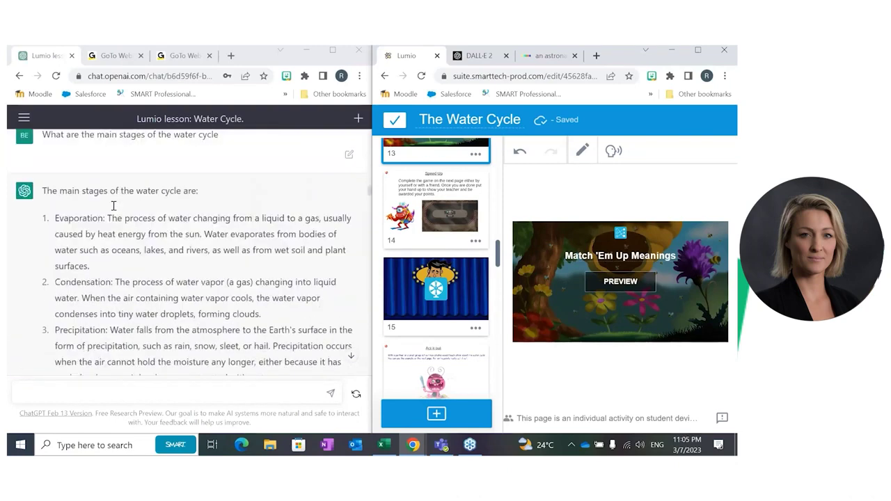
click(441, 422)
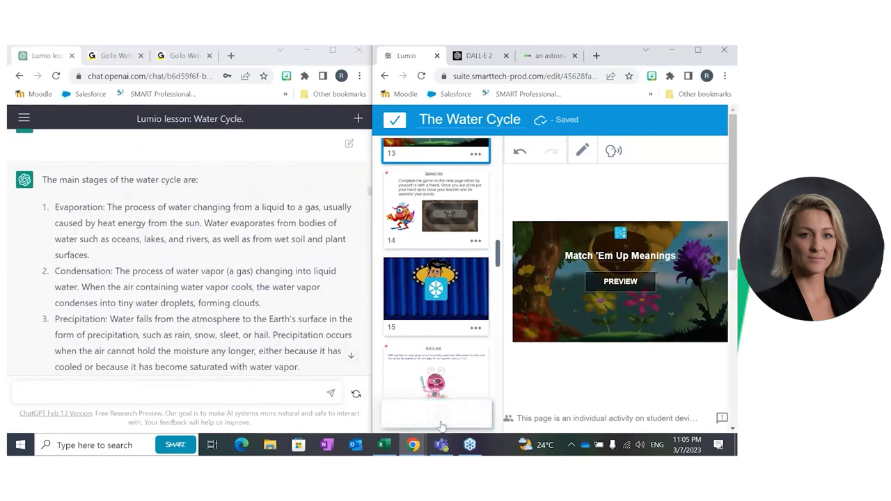
scroll(547, 308, down, 4)
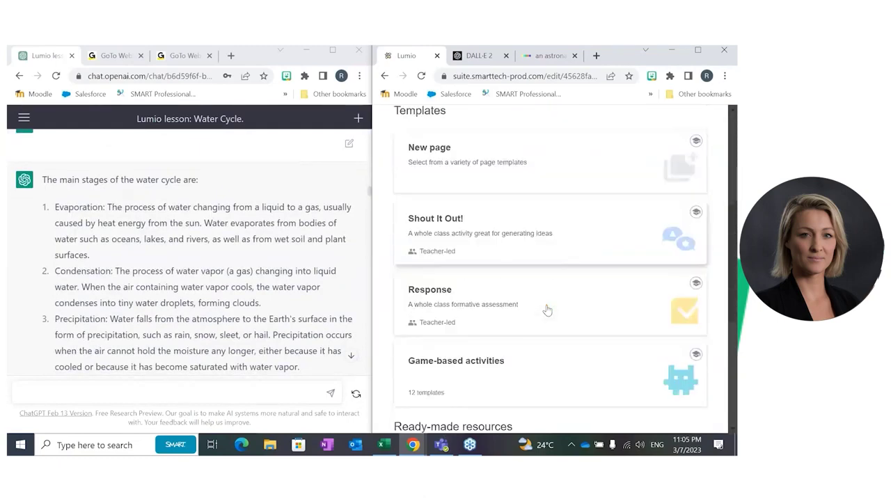
scroll(548, 309, down, 2)
click(527, 287)
scroll(527, 285, down, 5)
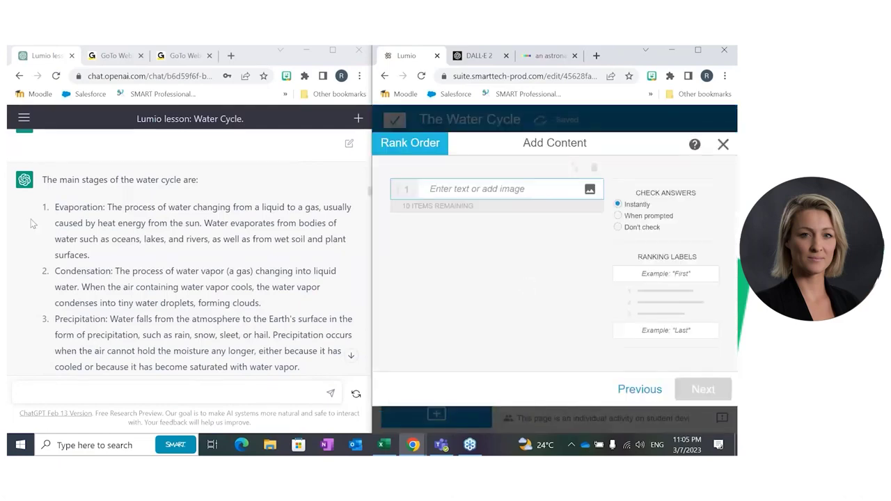
- Copy the stages "Evaporation:" and "Condensation" from the ChatGPT answer into Rank Order items 1 and 2
drag(103, 209, 55, 207)
key(ctrl+c)
click(79, 206)
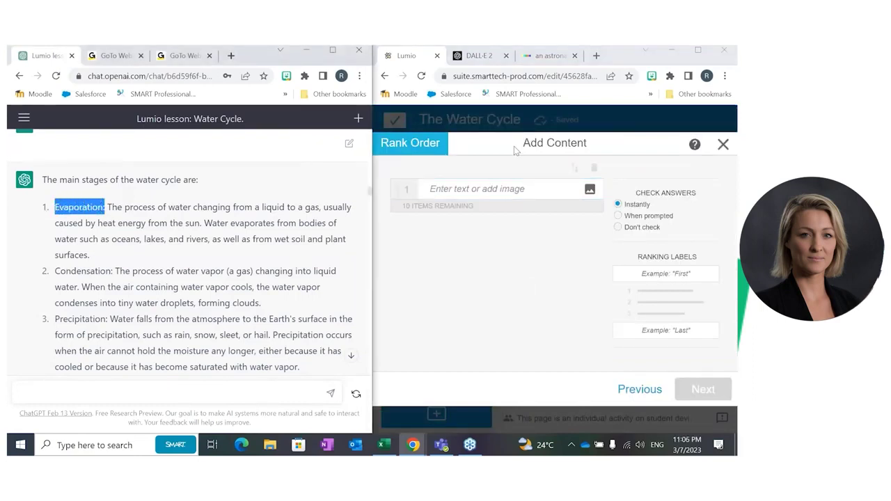
click(492, 190)
key(ctrl+v)
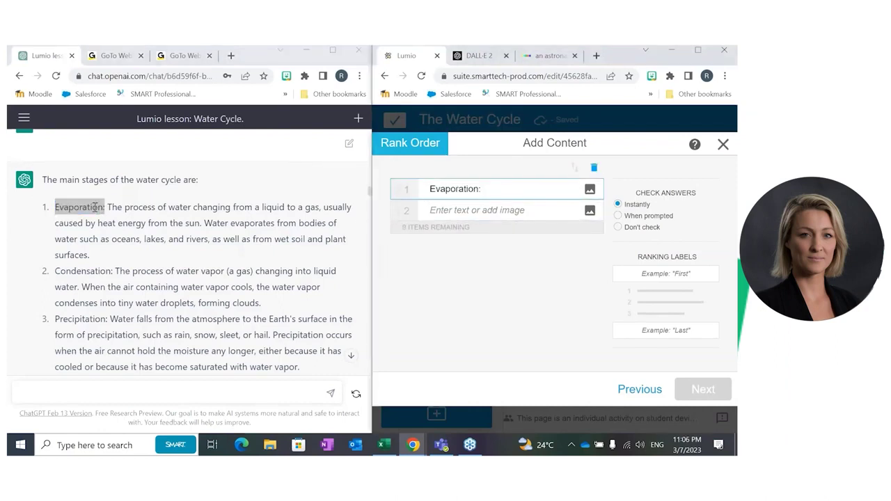
drag(110, 271, 55, 272)
key(ctrl+c)
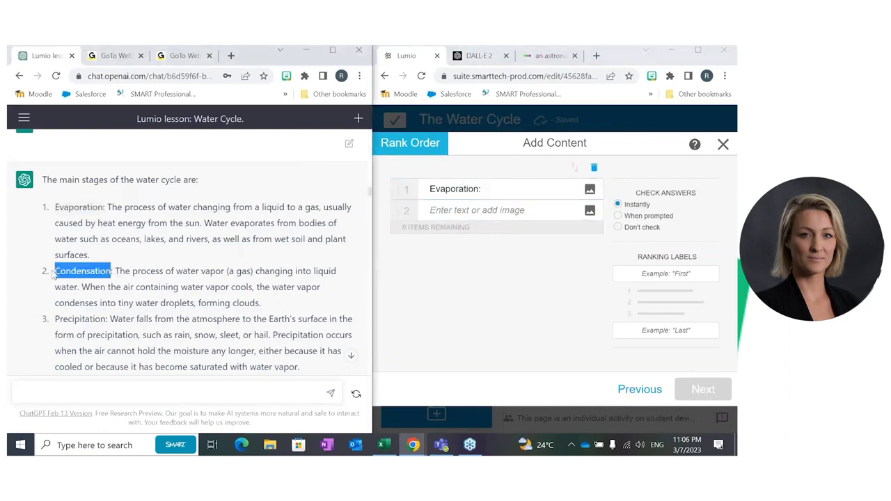
click(481, 210)
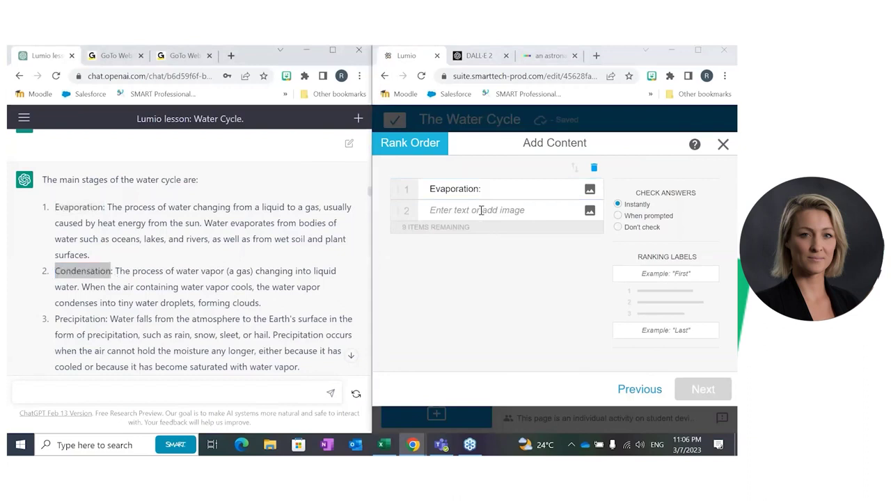
key(ctrl+v)
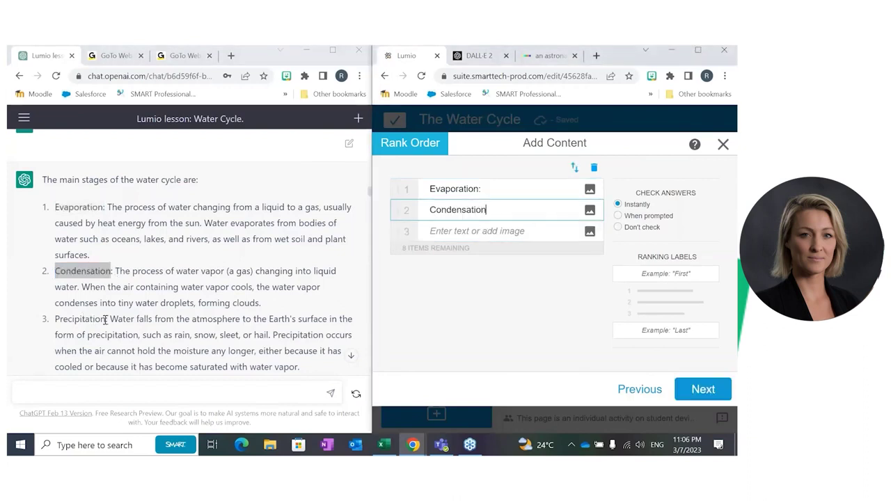
- Copy the stages "Precipitation" and "Collection" from the ChatGPT answer into Rank Order items 3 and 4
drag(106, 320, 55, 320)
key(ctrl+c)
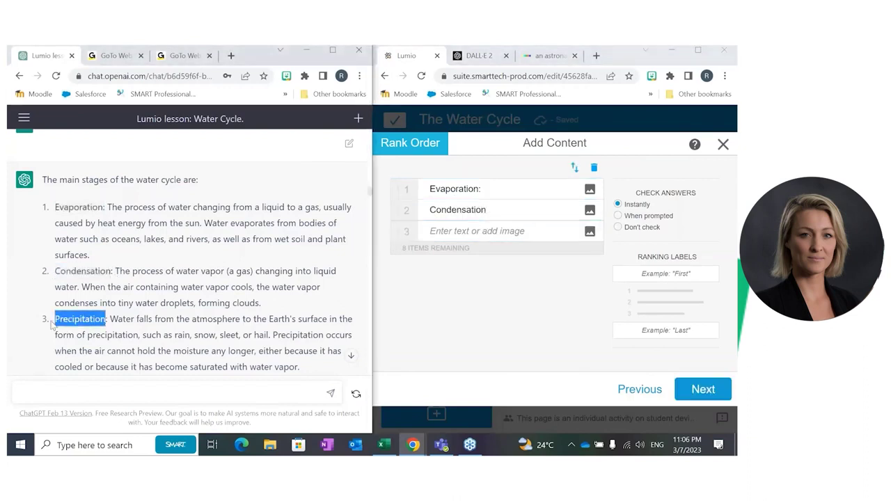
click(472, 230)
key(ctrl+v)
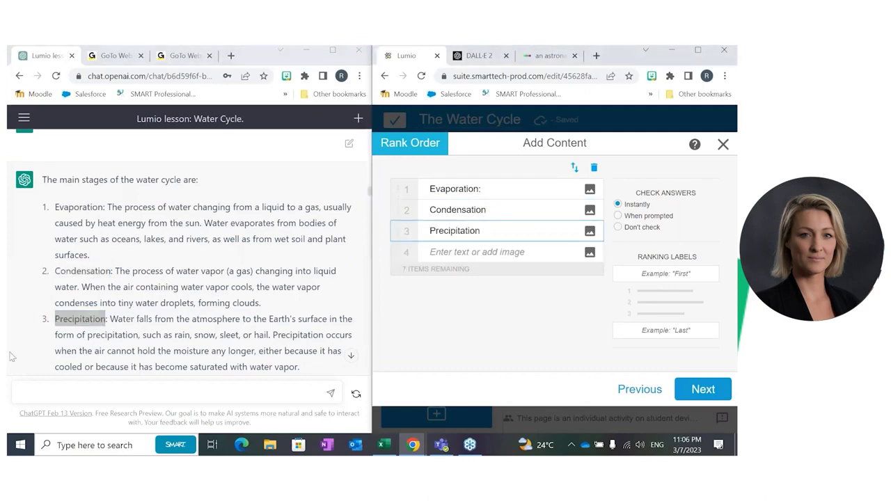
scroll(94, 333, down, 3)
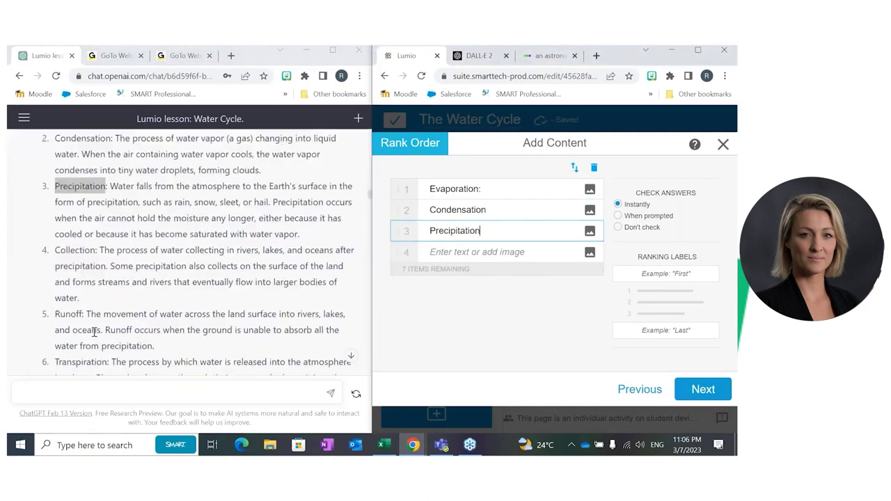
scroll(94, 332, down, 1)
drag(97, 226, 55, 227)
key(ctrl+c)
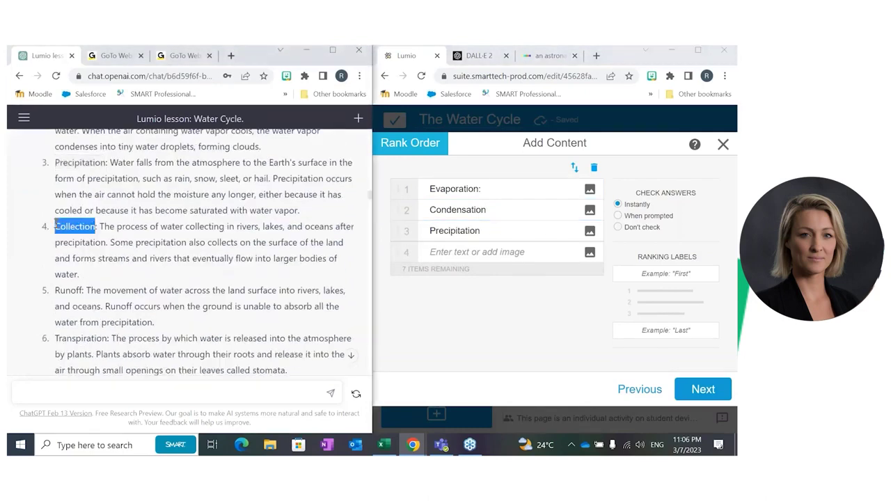
click(521, 252)
key(ctrl+v)
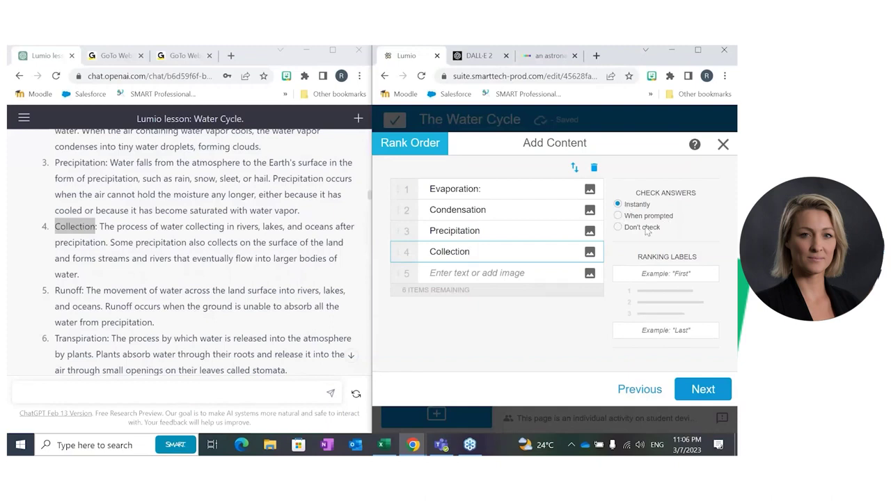
- Choose the Pirates theme for the Rank Order activity and finish creating it
click(700, 392)
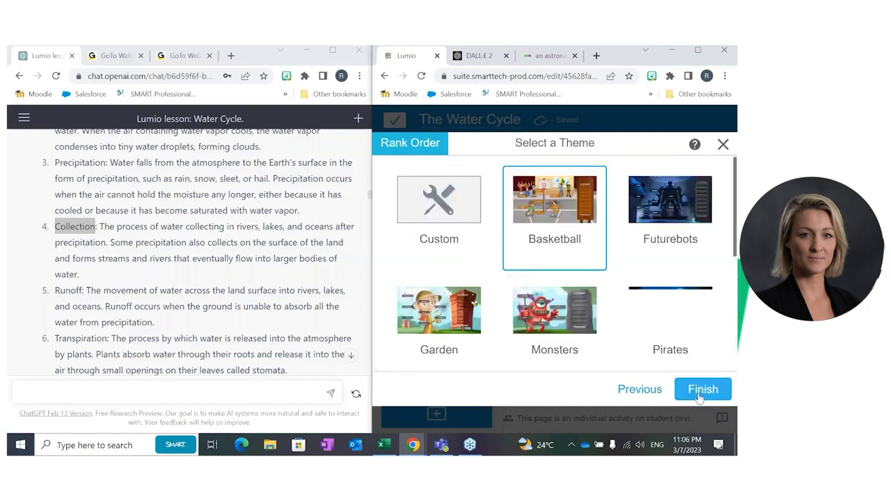
click(670, 317)
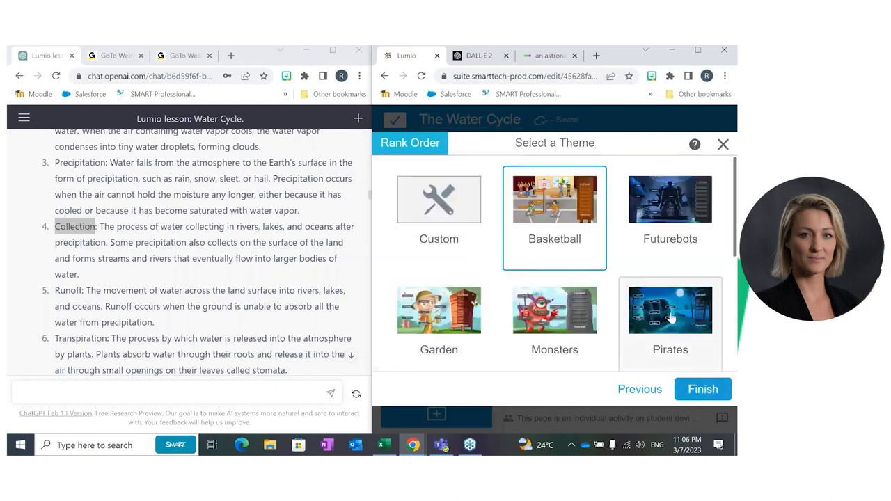
click(709, 391)
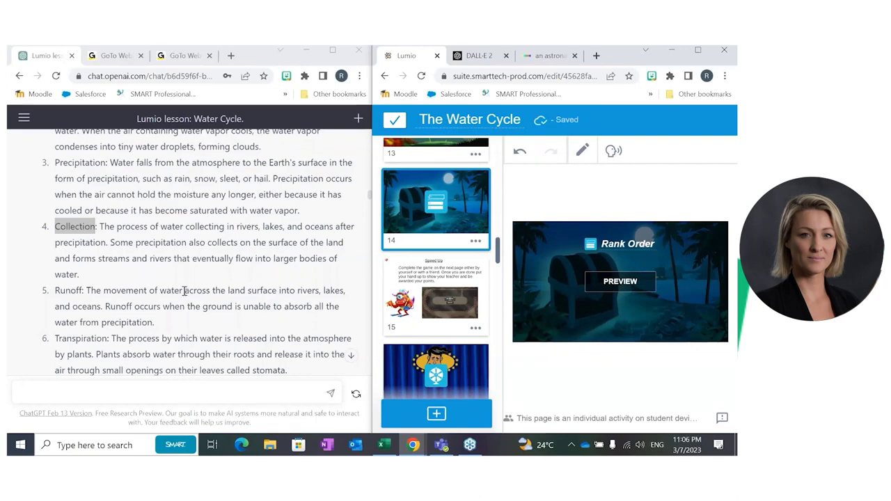
- Find the 10-question quiz prompt in ChatGPT and show the "HOT SEAT The Water Cycle" activity in Lumio
scroll(185, 291, down, 5)
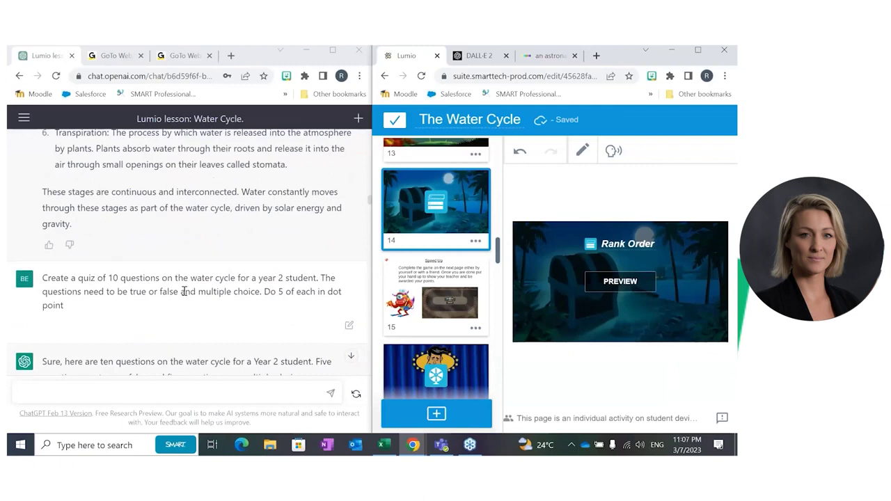
click(421, 352)
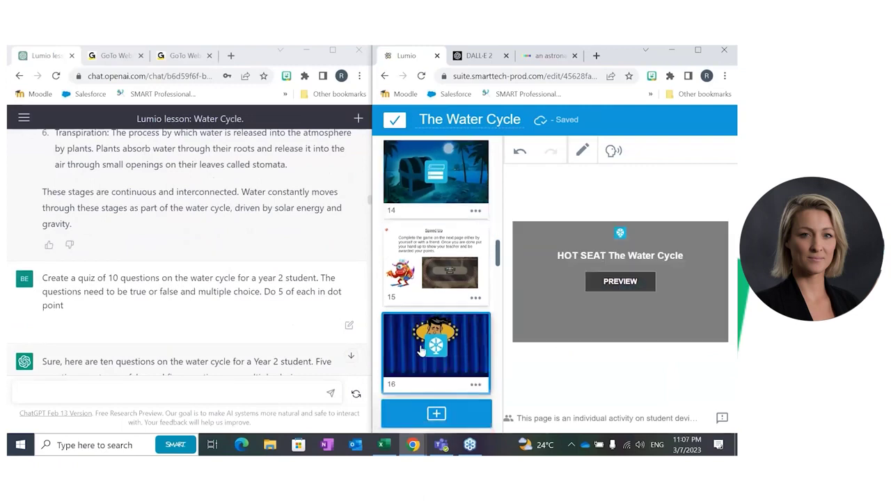
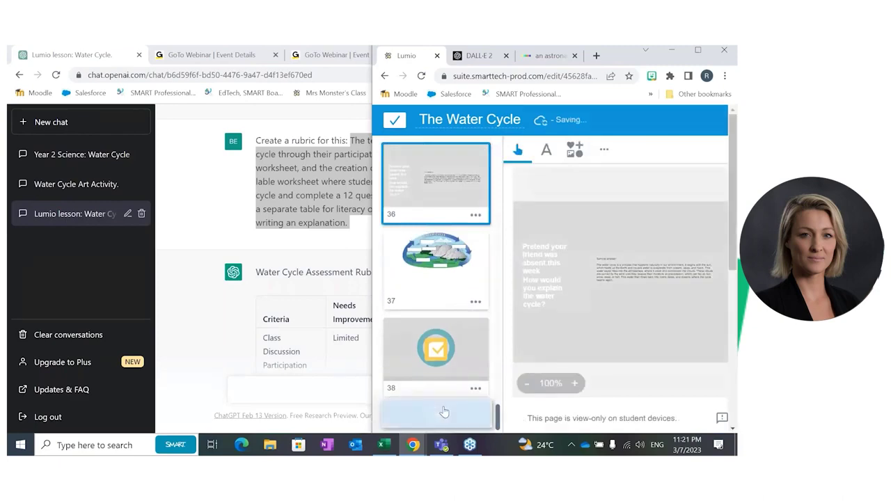
- Add the ready-made "How would you explain what you've learned?" activity from Questioning & Reflection after page 36
click(439, 413)
scroll(561, 325, down, 6)
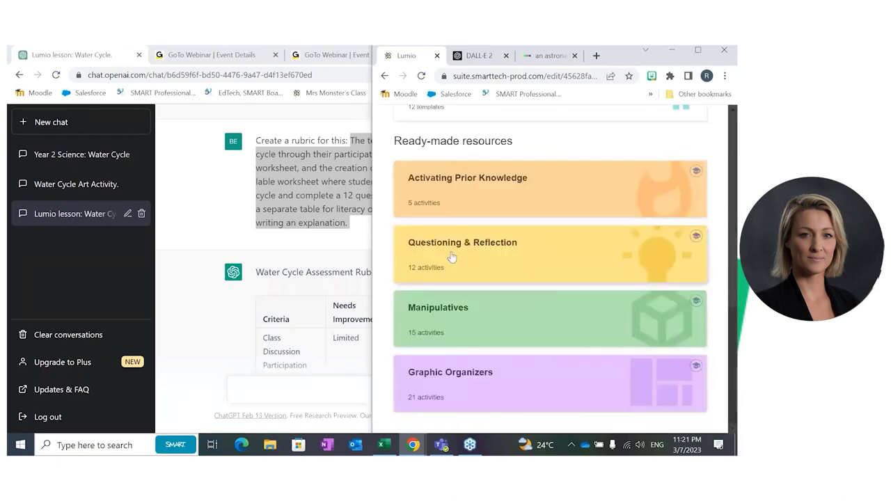
click(451, 256)
scroll(470, 349, down, 10)
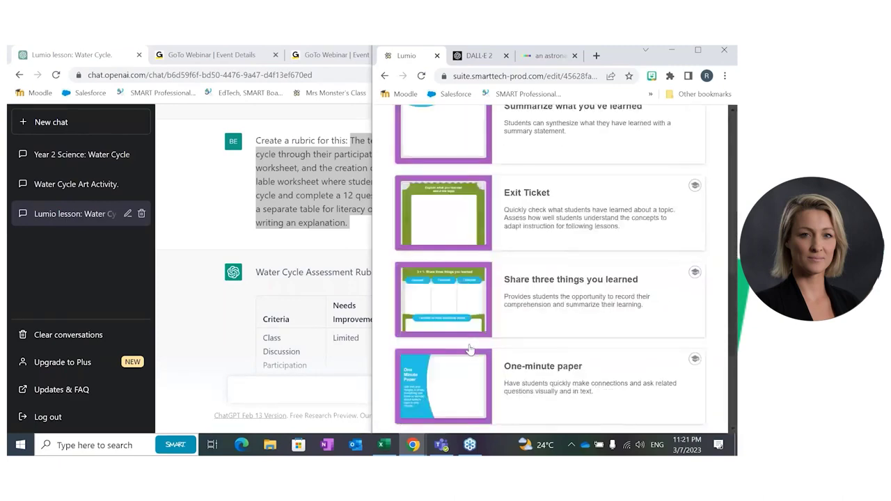
scroll(463, 330, down, 3)
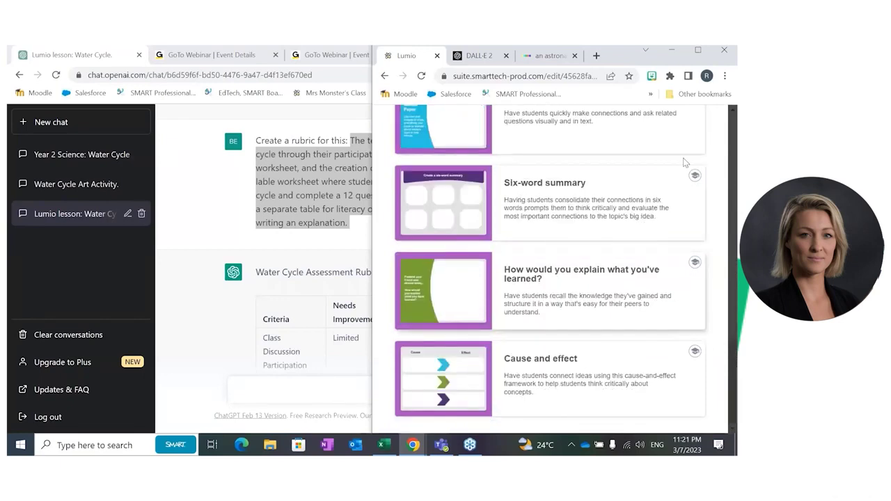
click(453, 274)
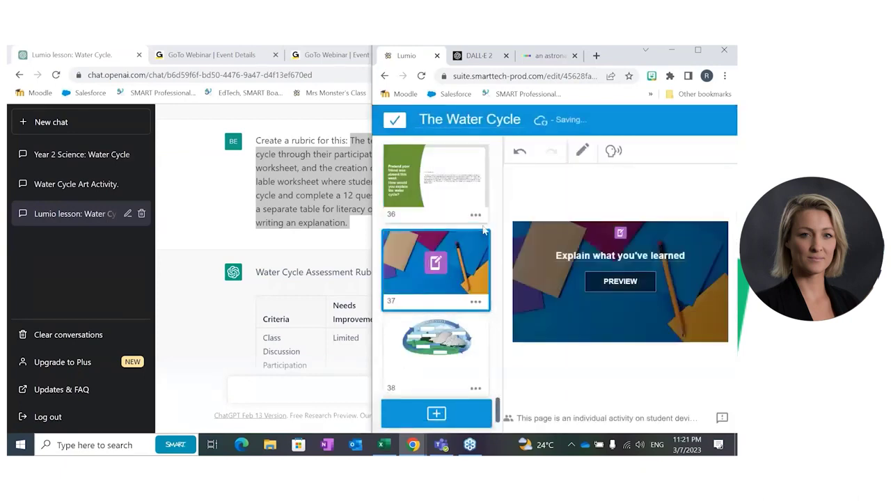
- Show the explanation page 36 and the water cycle diagram on page 38, maximize the window, and check the options for converting the page to an activity
click(456, 202)
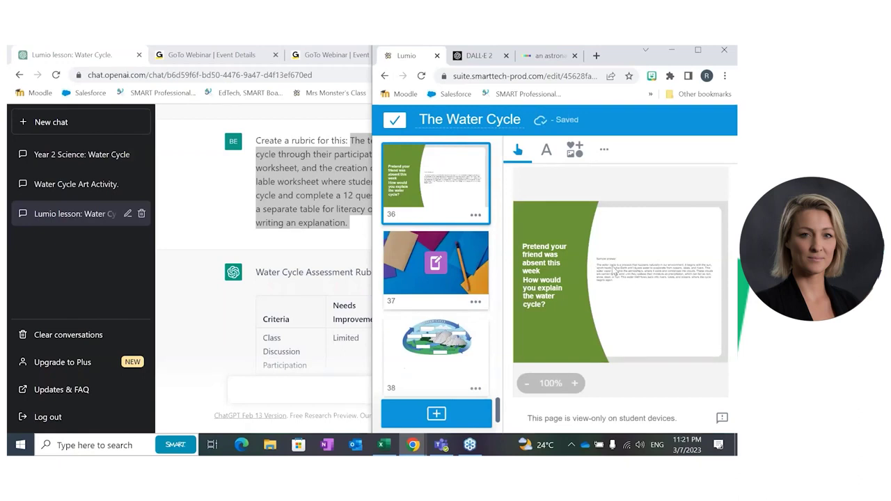
click(458, 340)
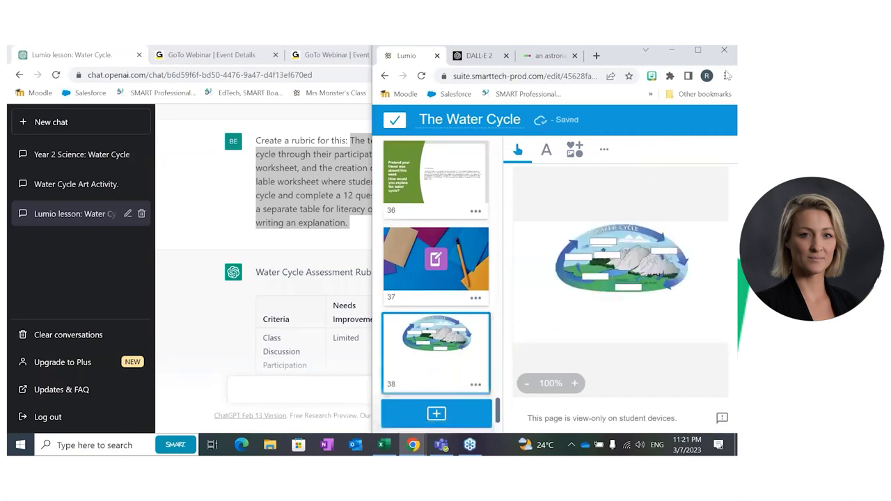
drag(635, 60, 575, 75)
click(588, 61)
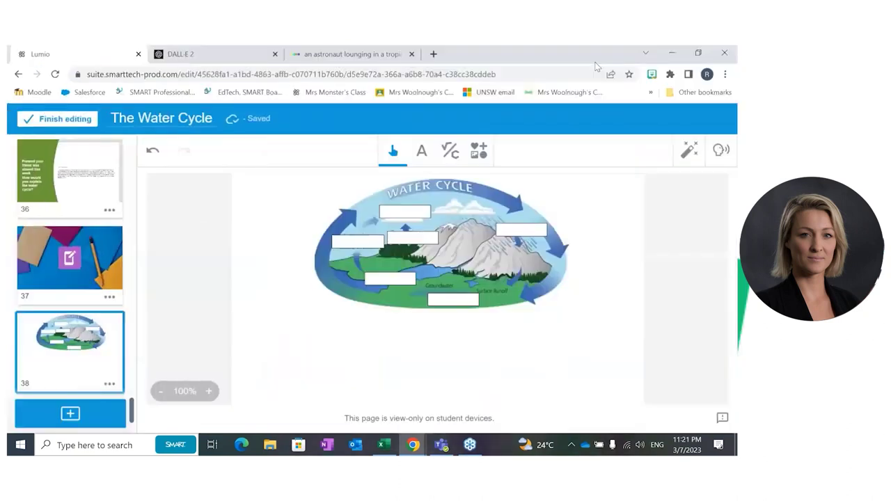
click(689, 151)
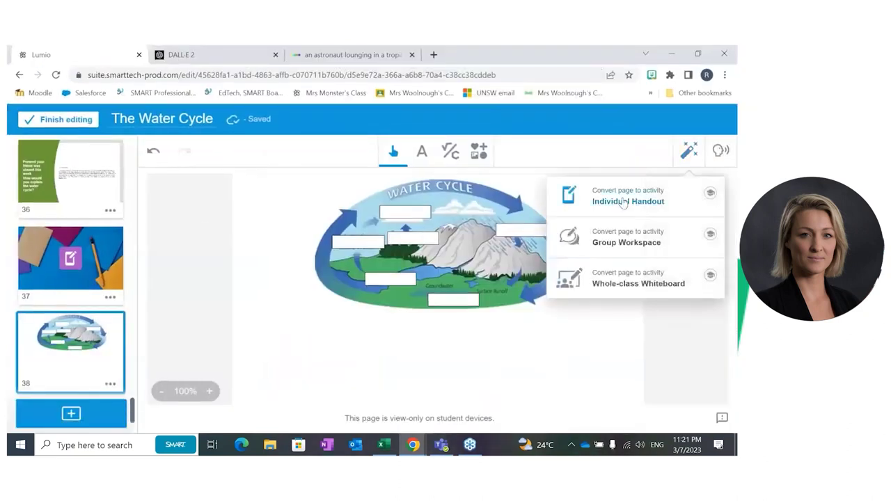
click(302, 362)
- Paste the text "Evaporation" below the water cycle diagram as a trial label, and delete it
click(301, 364)
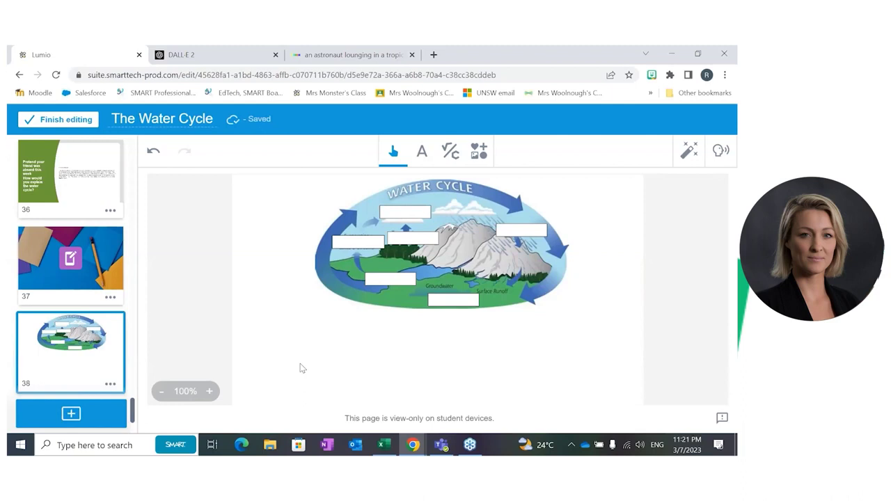
key(ctrl+v)
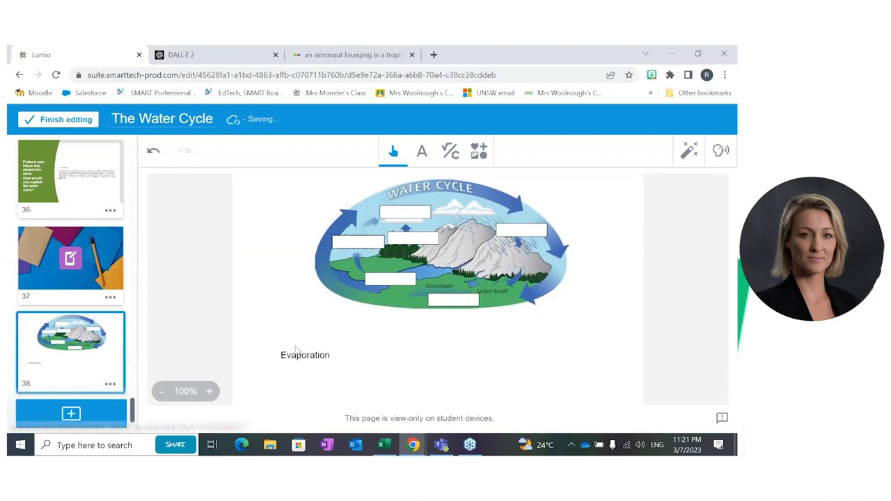
mouse_move(296, 350)
mouse_down()
mouse_move(351, 245)
mouse_move(296, 363)
mouse_up()
key(Delete)
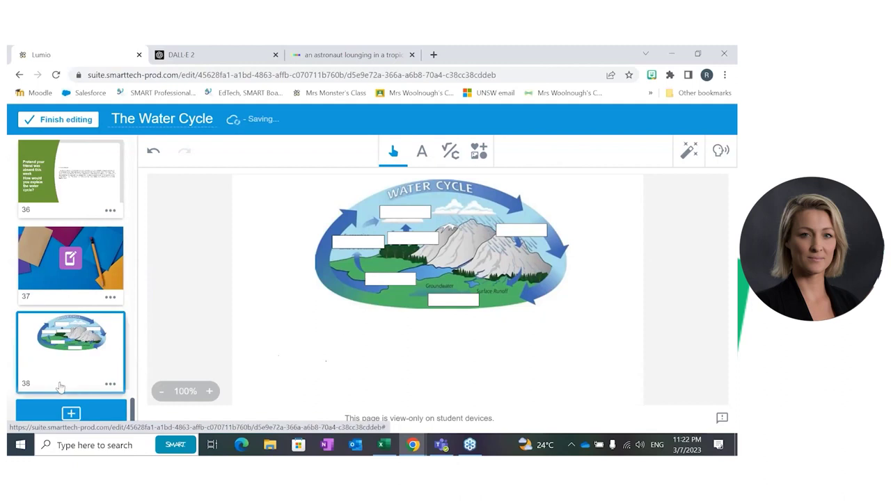
- Show the whole-class response activity "The Water Cycle" on page 39
click(69, 413)
click(63, 335)
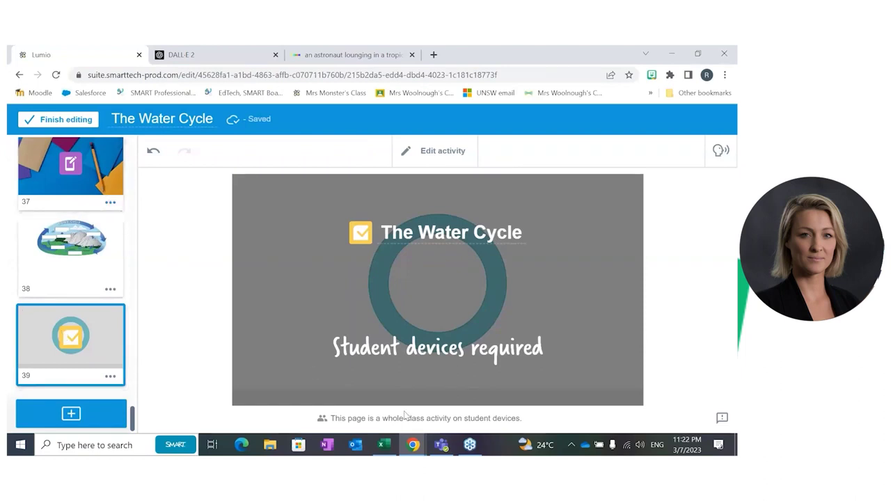
- Switch to the ChatGPT window and review the Water Cycle Assessment Rubric table down to the Literacy Outcomes Rubric
click(414, 445)
click(377, 397)
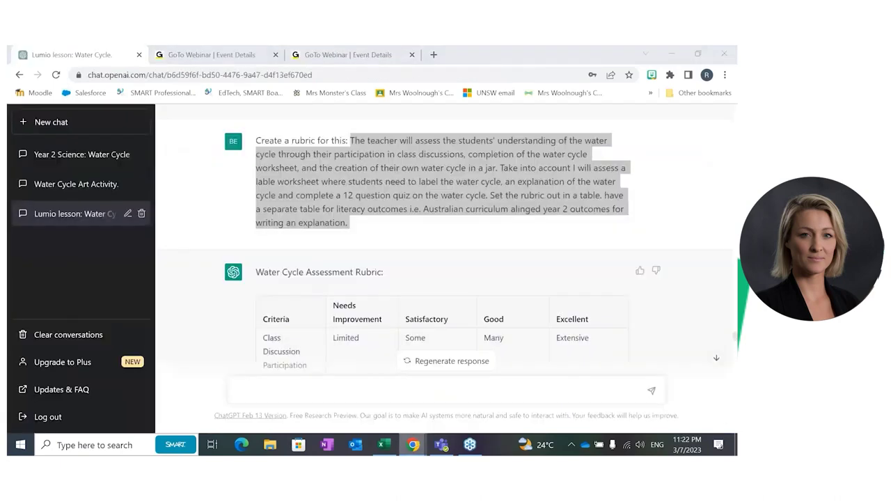
scroll(446, 237, down, 5)
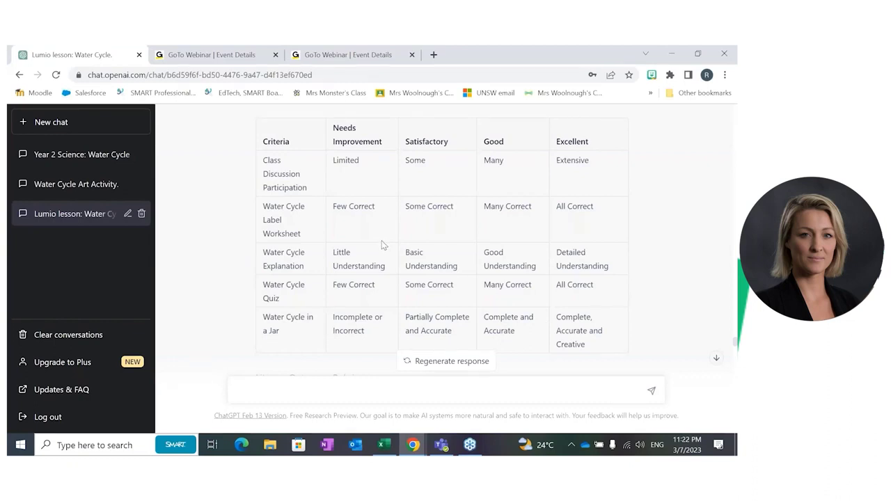
scroll(381, 245, down, 2)
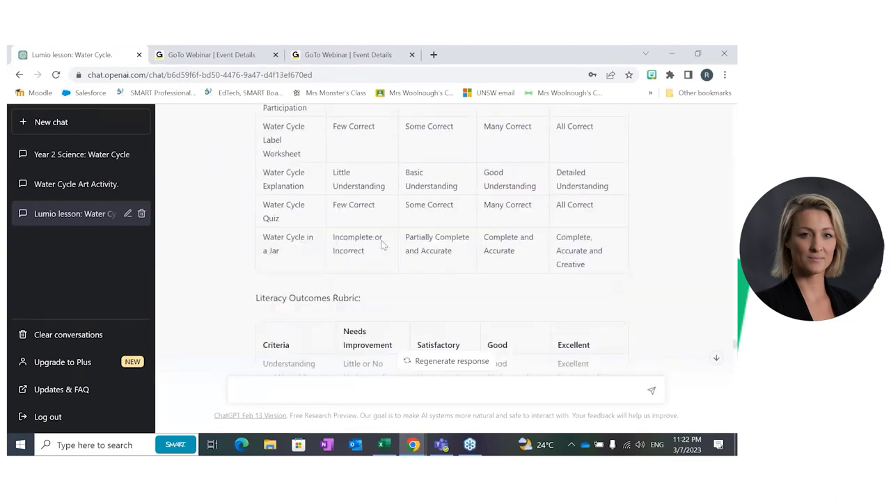
- Return to the rubric prompt and highlight its closing request for a separate table of year 2 literacy outcomes for writing an explanation
scroll(382, 245, up, 6)
drag(350, 142, 387, 230)
click(458, 190)
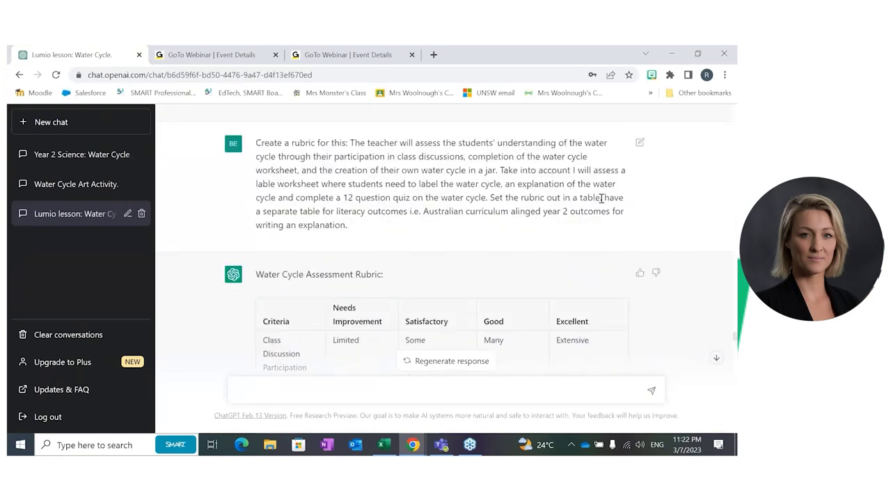
drag(602, 198, 445, 234)
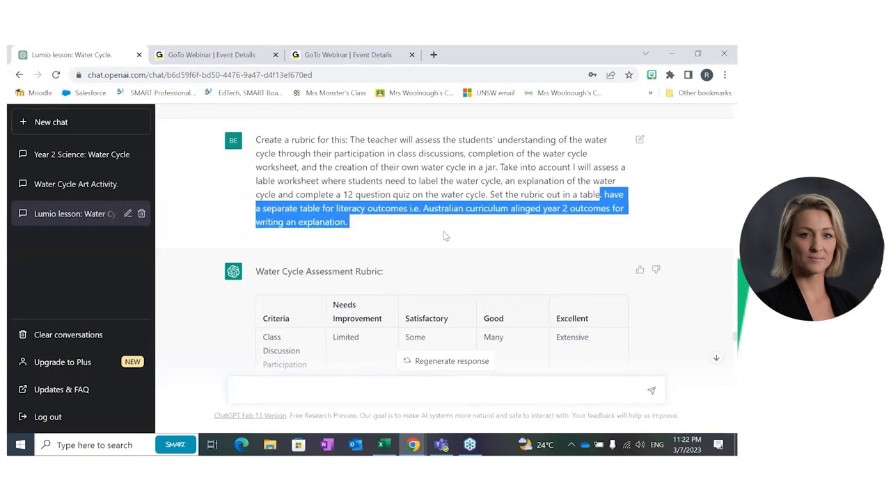
- Review the Literacy Outcomes Rubric table from topic vocabulary through to overall quality of writing and presentation
scroll(445, 236, down, 7)
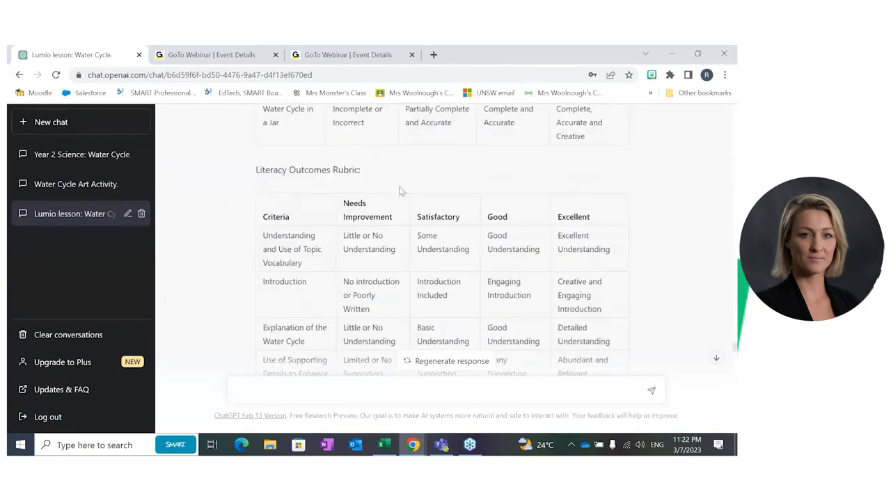
scroll(397, 189, down, 1)
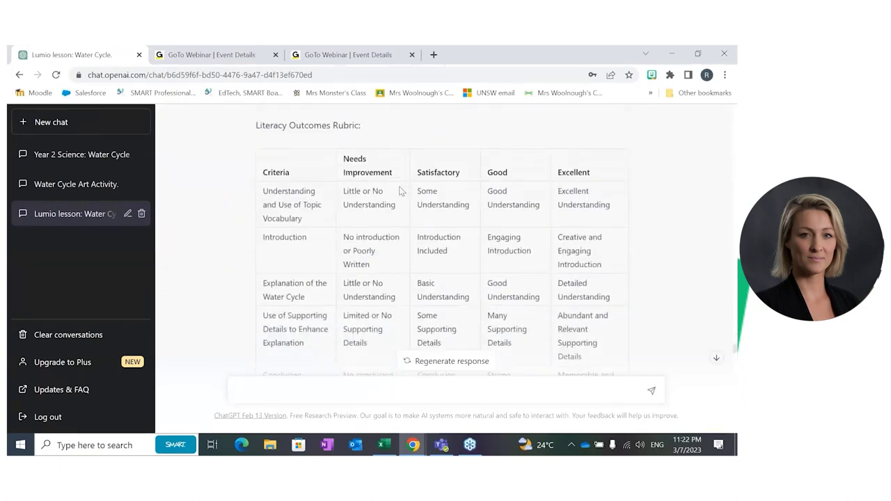
scroll(400, 190, down, 2)
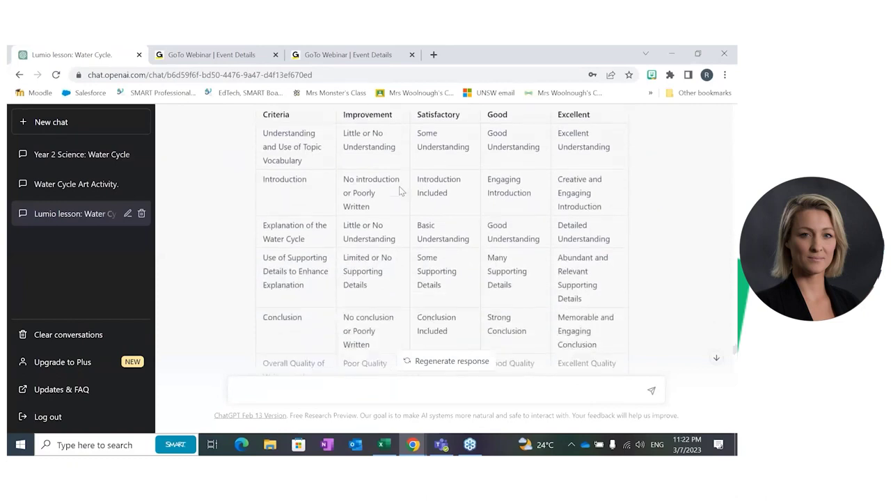
scroll(400, 190, down, 1)
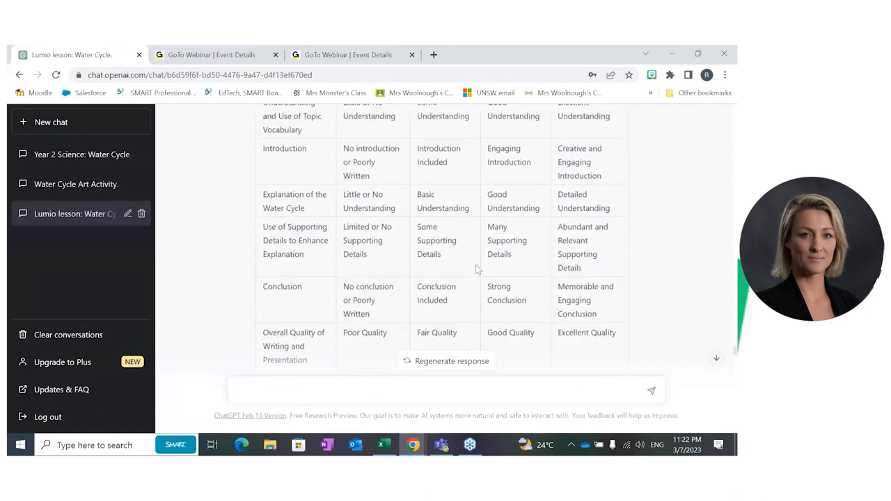
scroll(422, 230, up, 3)
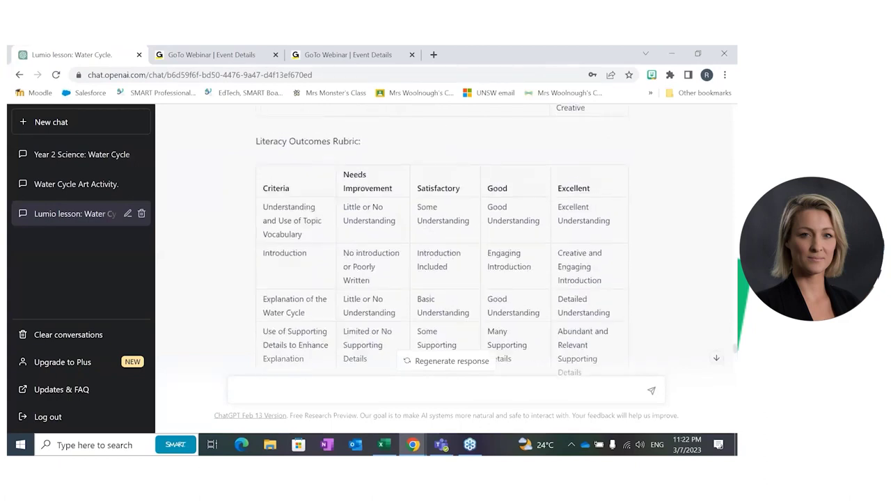
scroll(433, 271, down, 2)
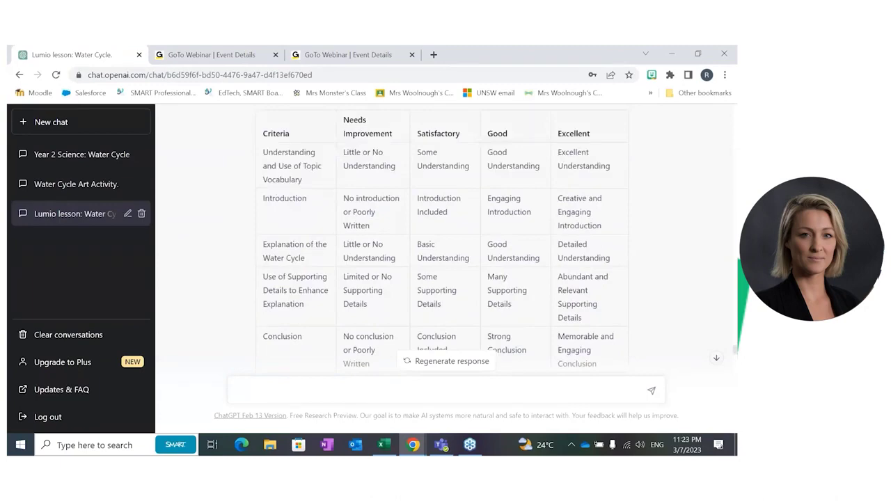
- Find the "Grade this response with the previous rubric" prompt, highlight the sample student response in it, and review ChatGPT's assessment table and feedback
scroll(446, 237, down, 10)
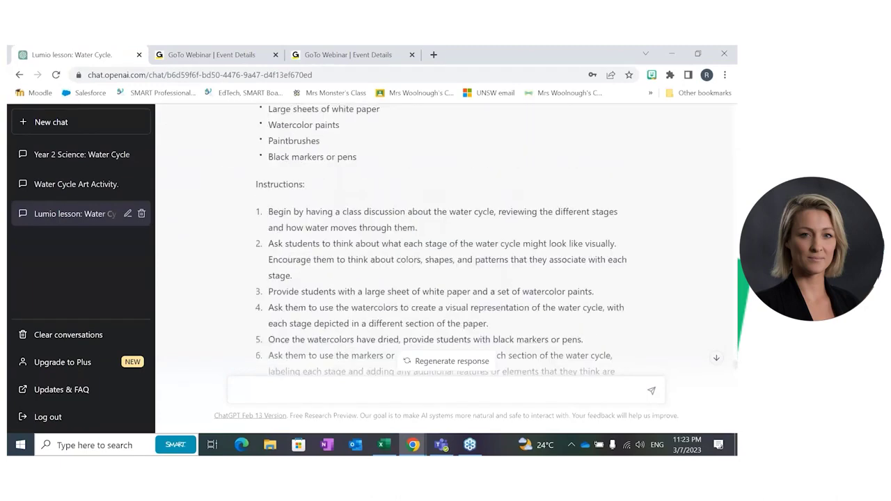
scroll(446, 237, down, 10)
scroll(324, 186, down, 6)
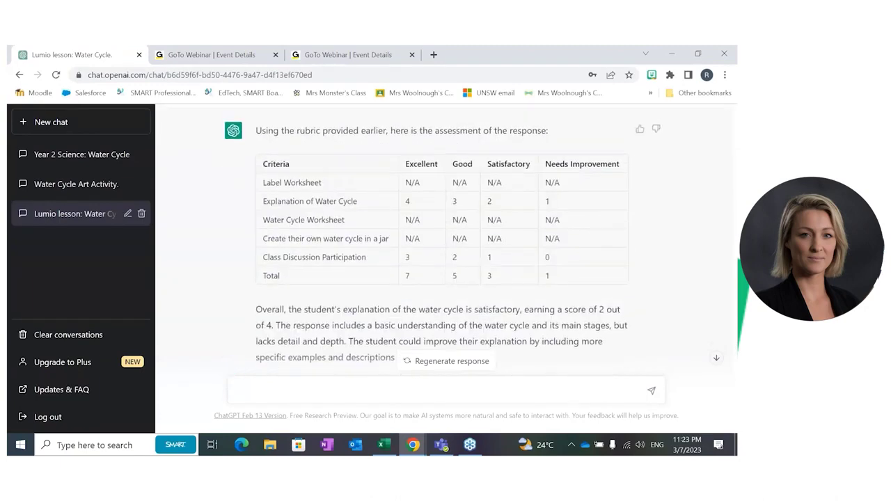
scroll(324, 185, up, 5)
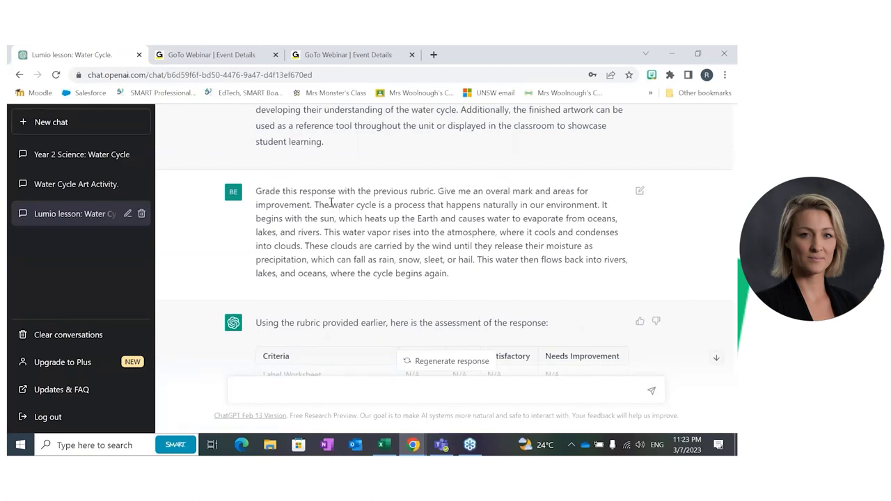
drag(317, 205, 450, 277)
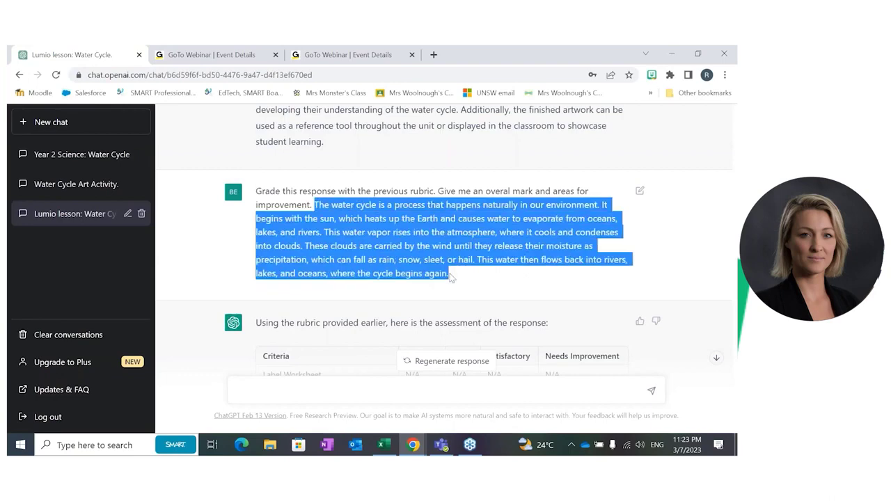
scroll(450, 277, down, 3)
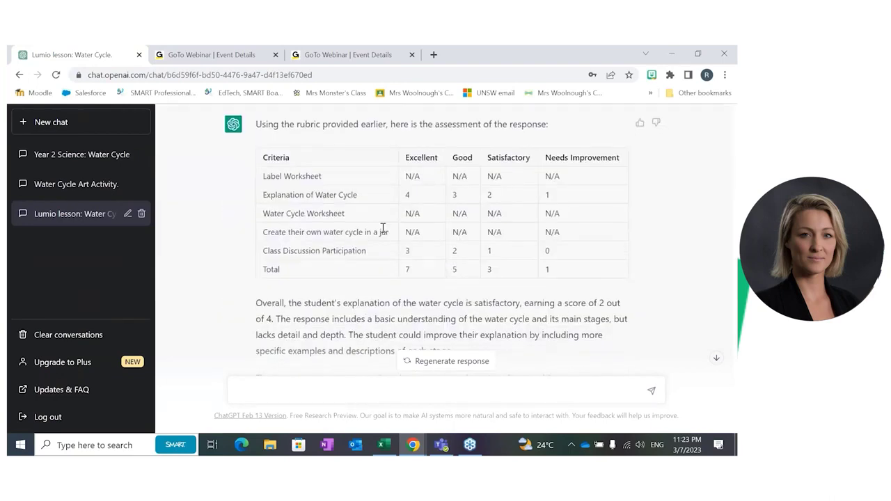
scroll(465, 272, down, 2)
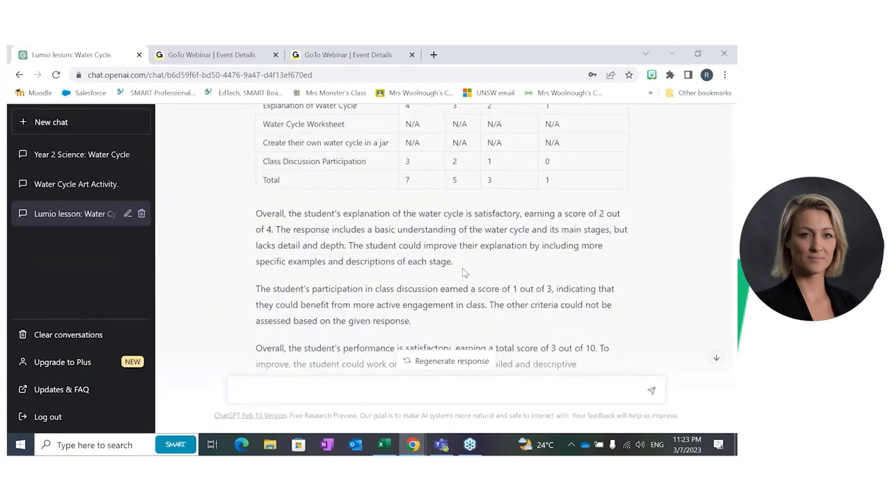
scroll(482, 201, down, 2)
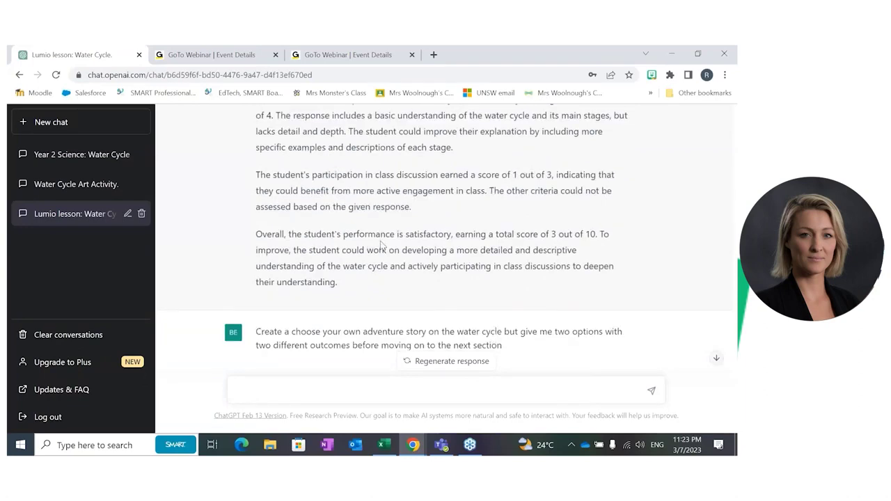
scroll(381, 244, up, 10)
scroll(371, 218, up, 1)
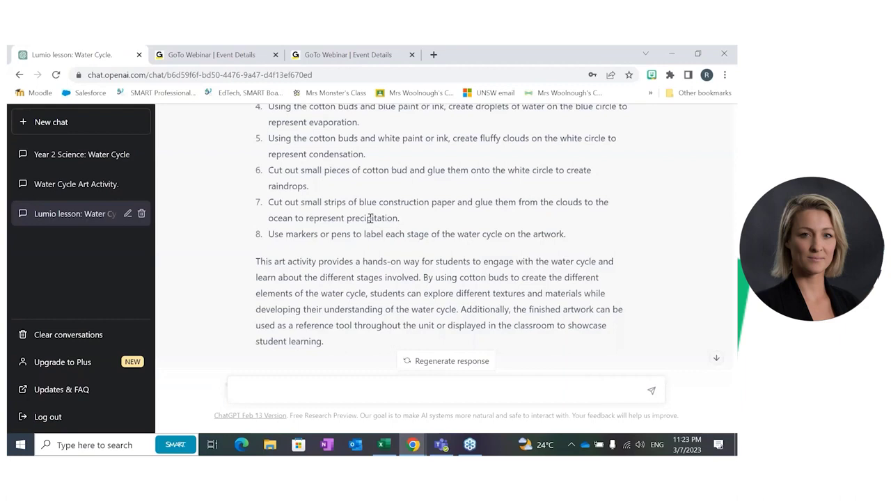
- Switch to the Lumio window and show the "Choose your missions" page 10 of The Water Cycle lesson
click(414, 444)
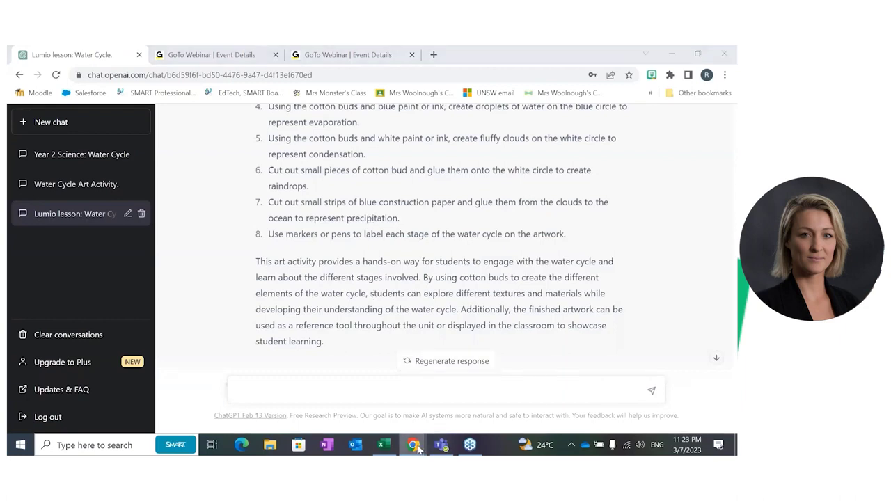
click(456, 410)
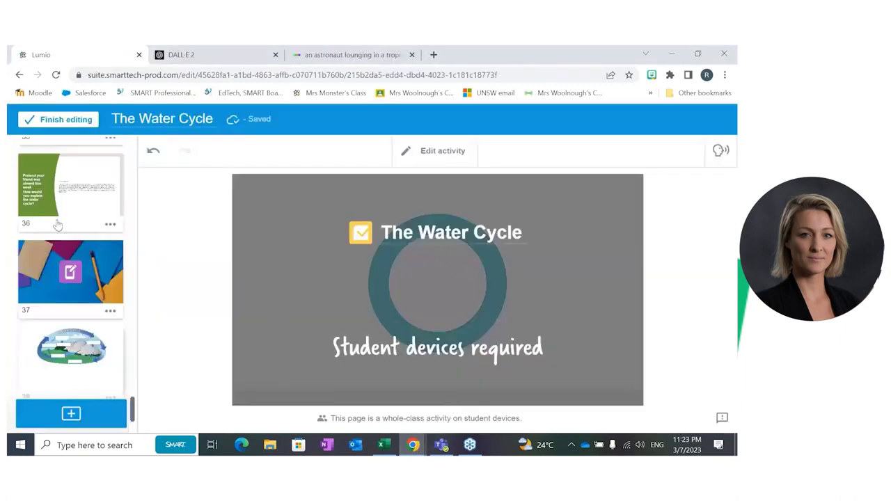
scroll(58, 225, up, 20)
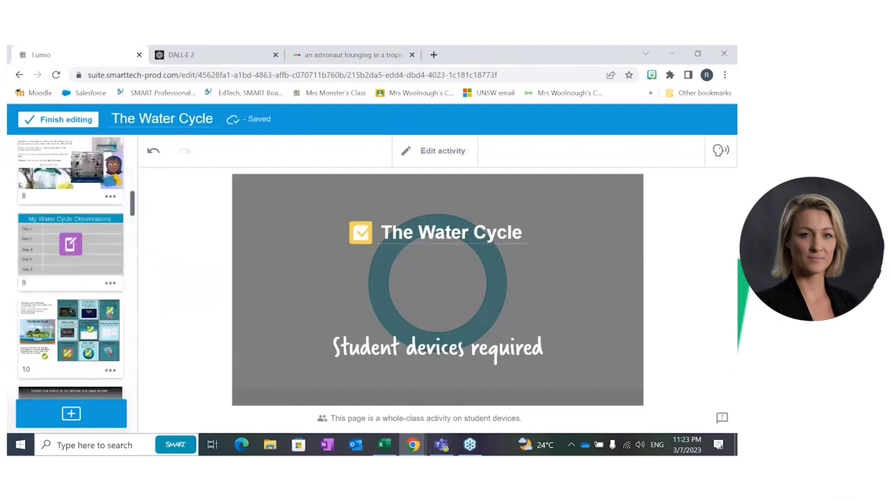
click(31, 247)
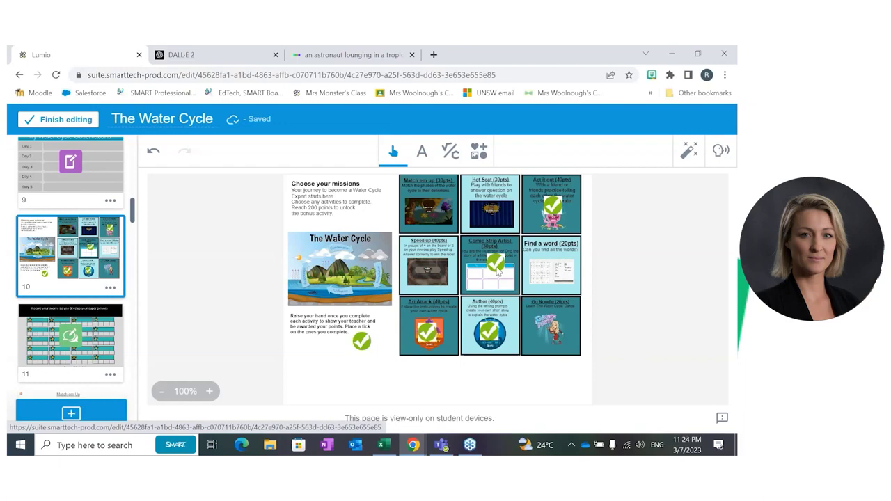
- Open DALL·E from the DALL·E 2 site and generate images from the surprise prompt "a stern-looking owl dressed as a librarian, digital art"
click(229, 57)
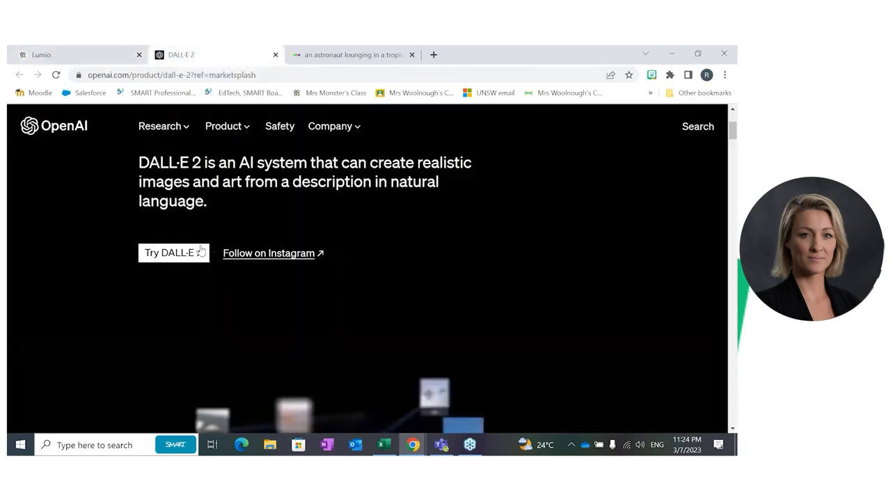
click(174, 253)
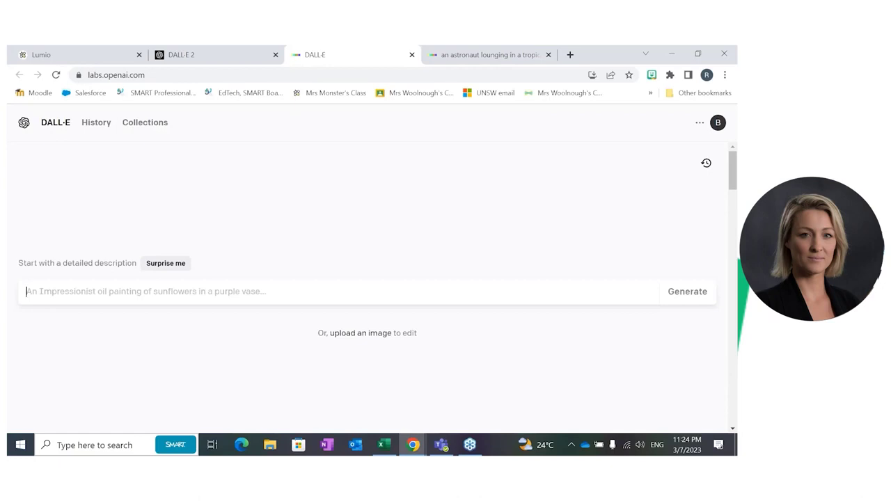
click(176, 264)
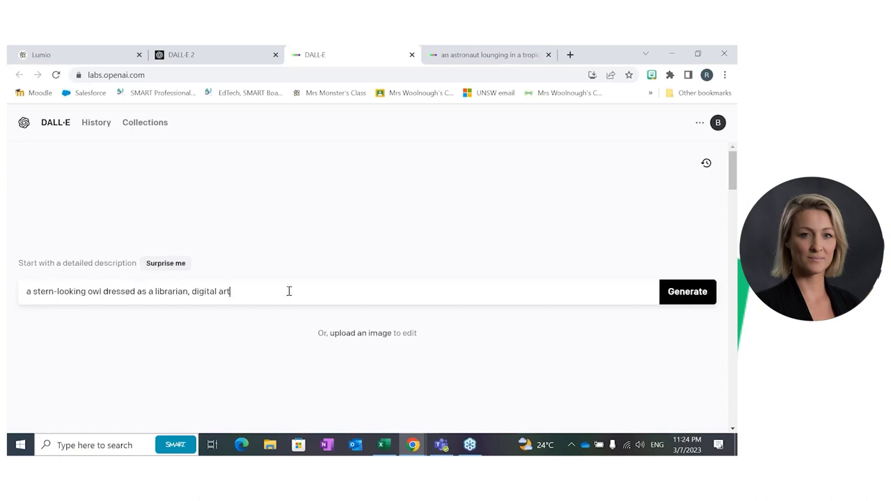
click(696, 293)
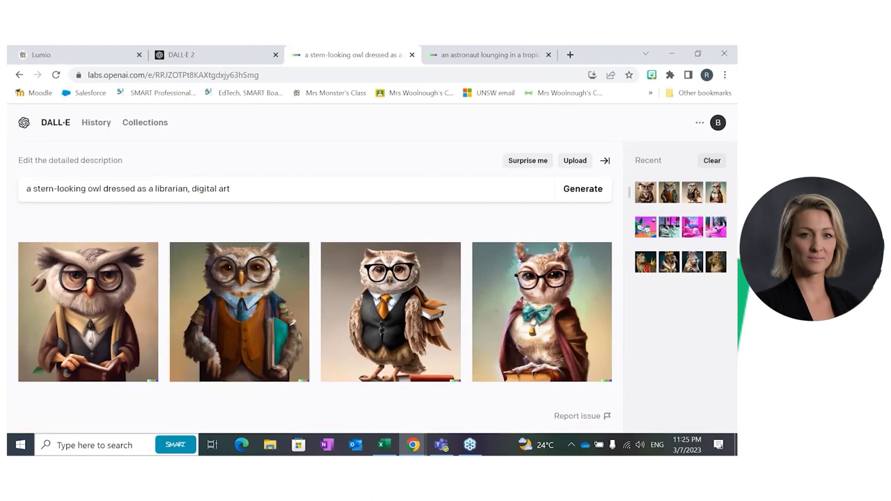
- Return to Lumio, finish editing The Water Cycle, and open the "Lumio & ChatGPT" lesson for editing
click(96, 59)
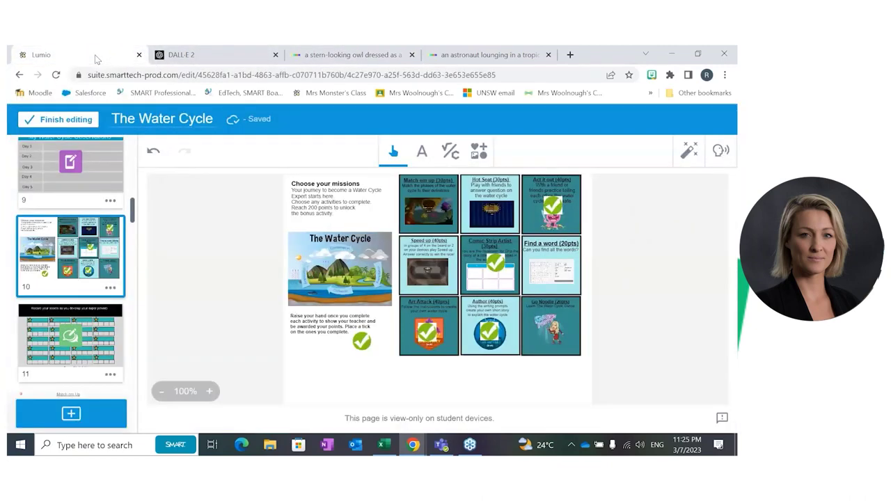
click(77, 120)
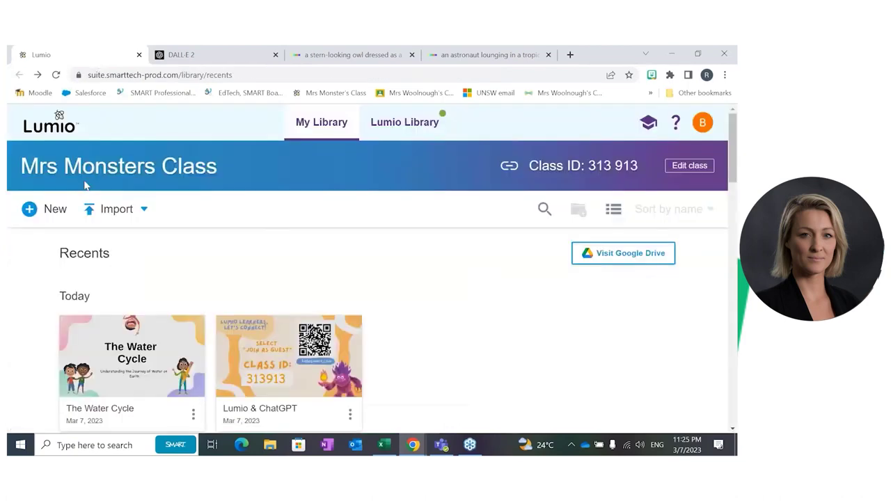
scroll(178, 310, down, 2)
mouse_move(286, 287)
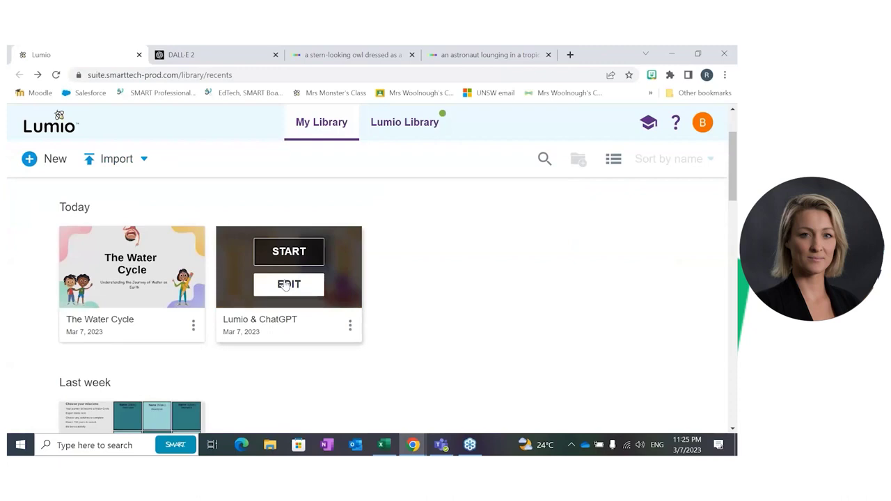
click(288, 284)
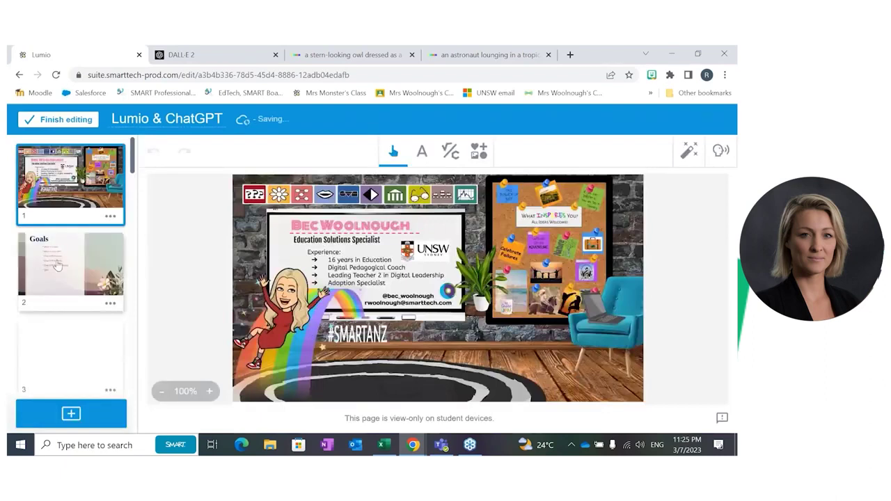
- Show the "Resources and ideas" page 25 and select the "A Teacher's Prompt Guide to ChatGPT" image
scroll(58, 265, down, 10)
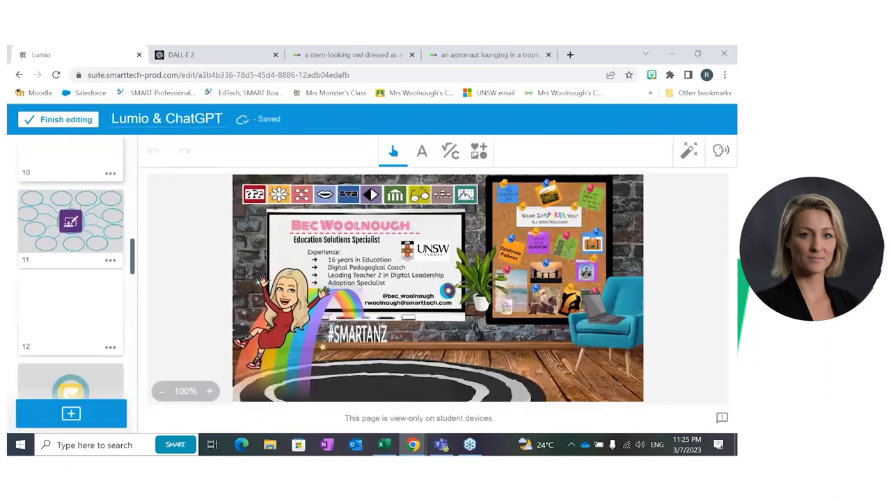
scroll(71, 268, down, 15)
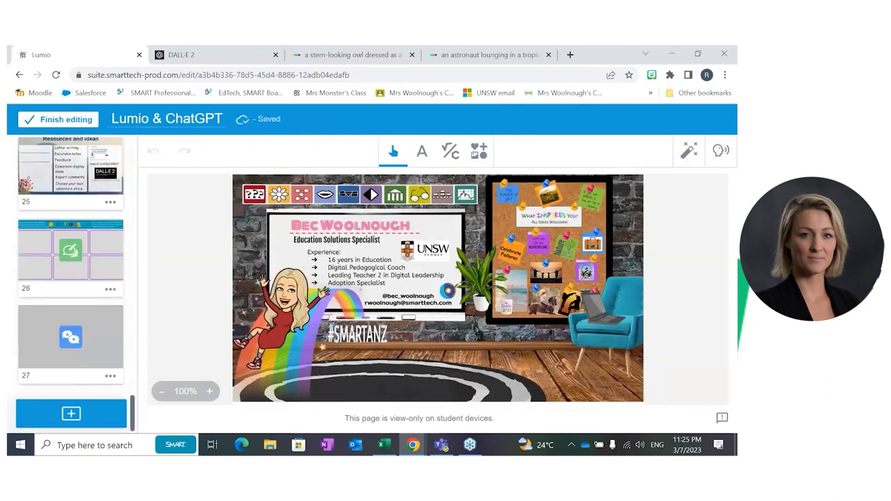
click(59, 180)
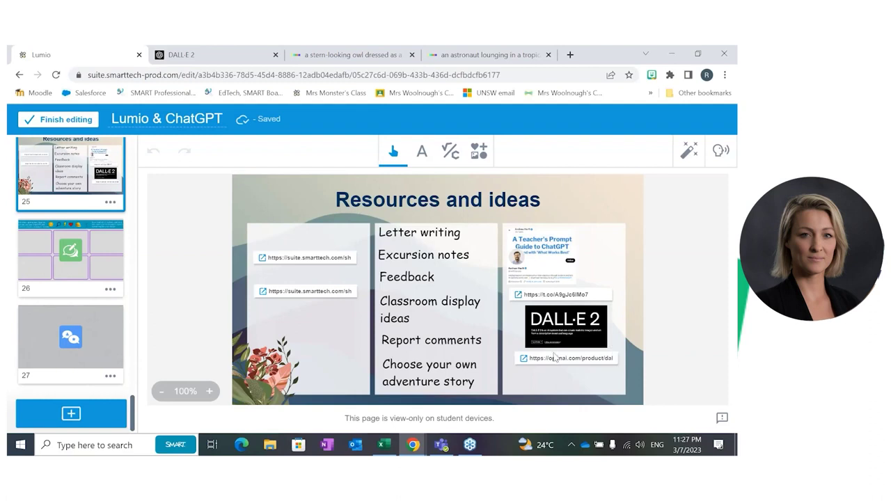
click(547, 275)
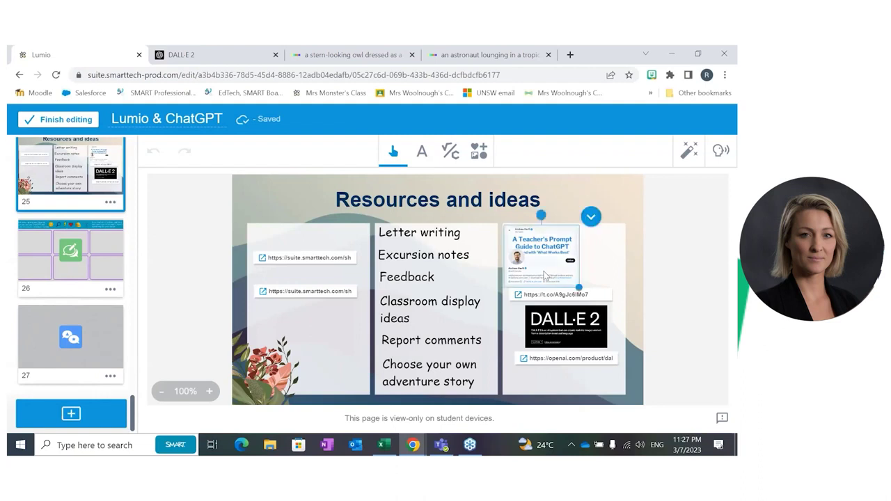